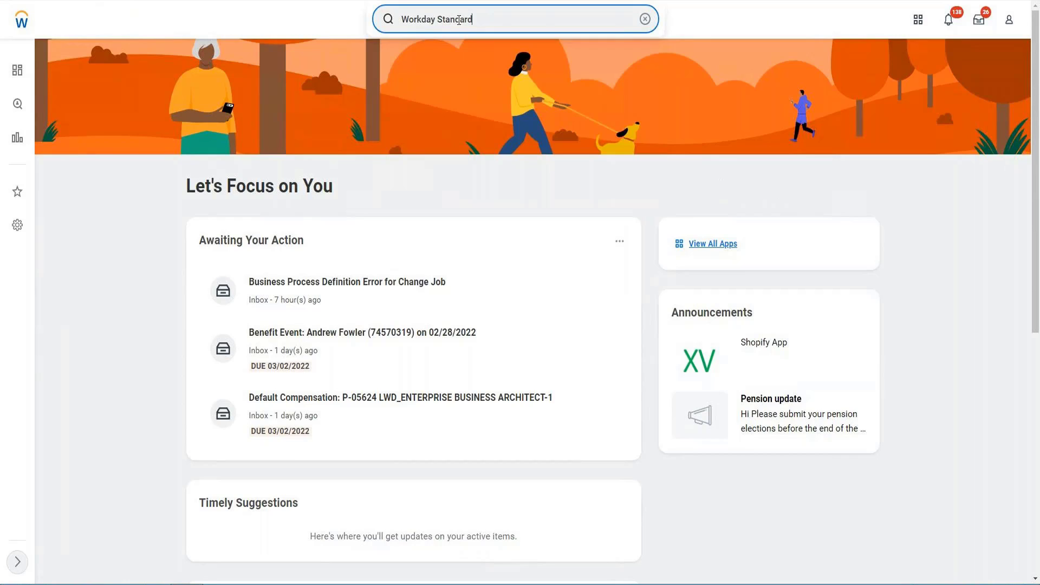
Step: Run the Workday Standard Reports report for the Worker Data and Worker Data History categories
key(Down)
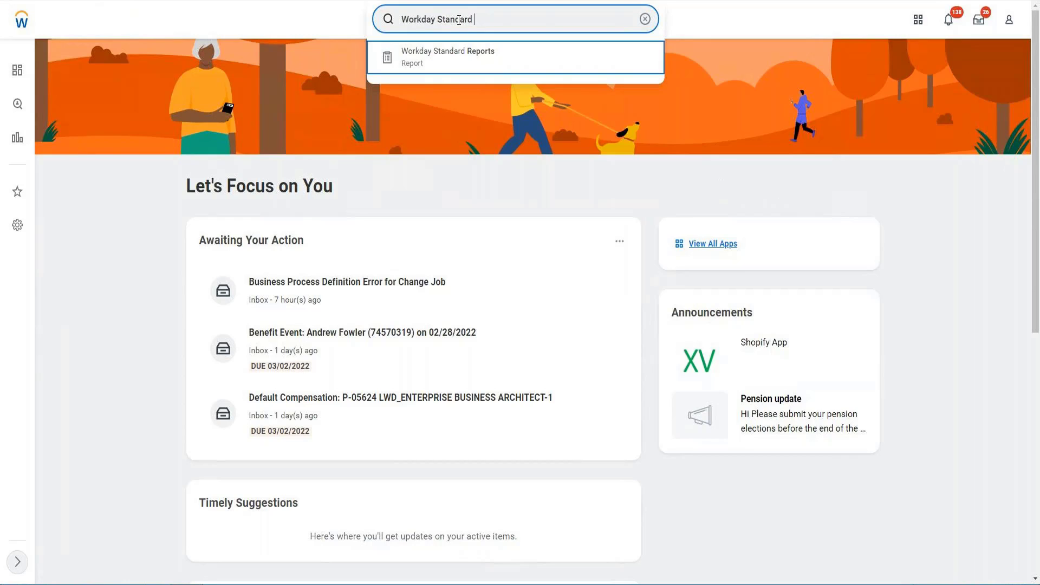
click(669, 5)
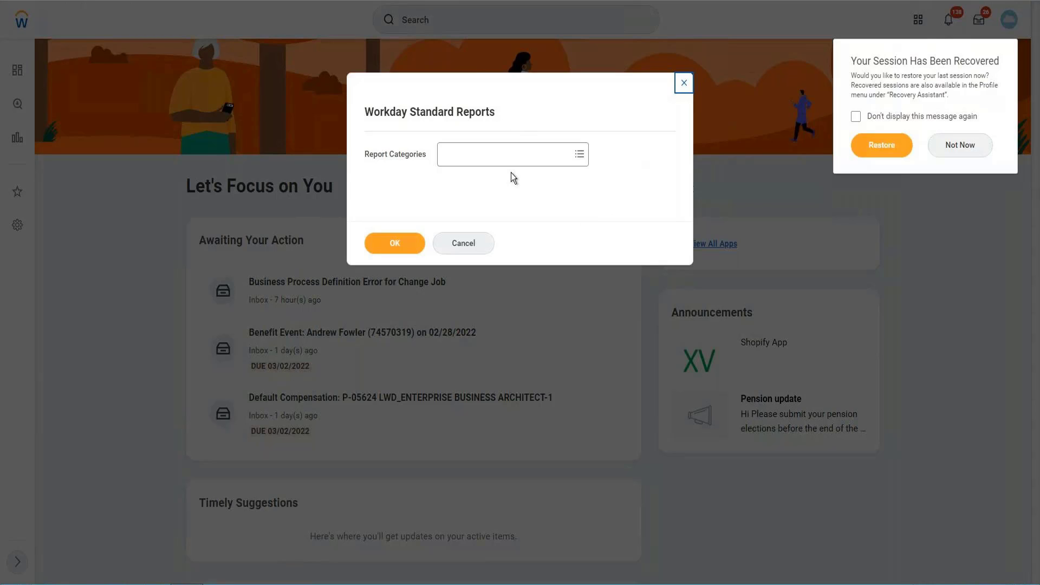
click(485, 159)
text(Worker)
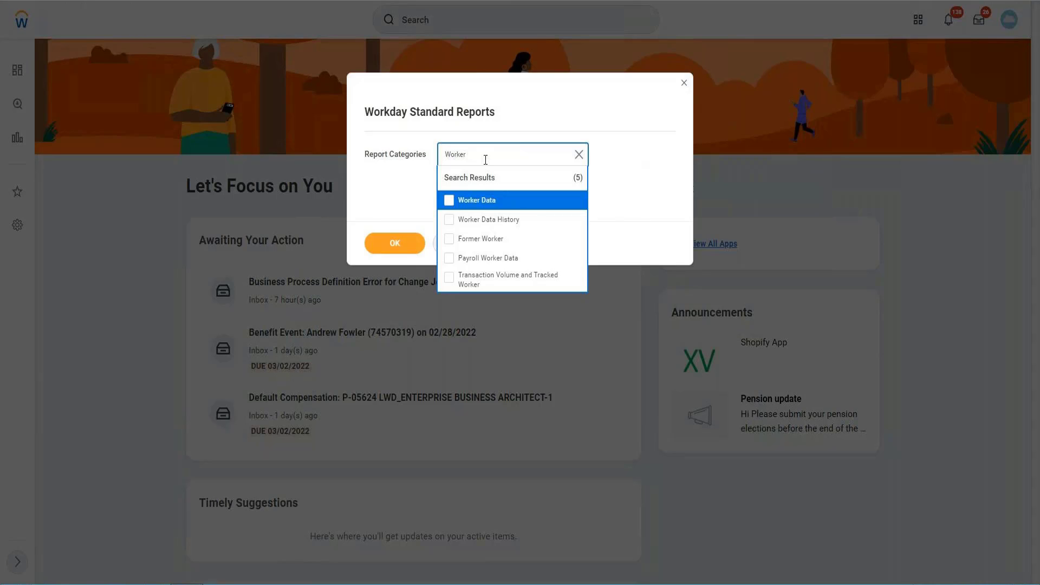
click(450, 202)
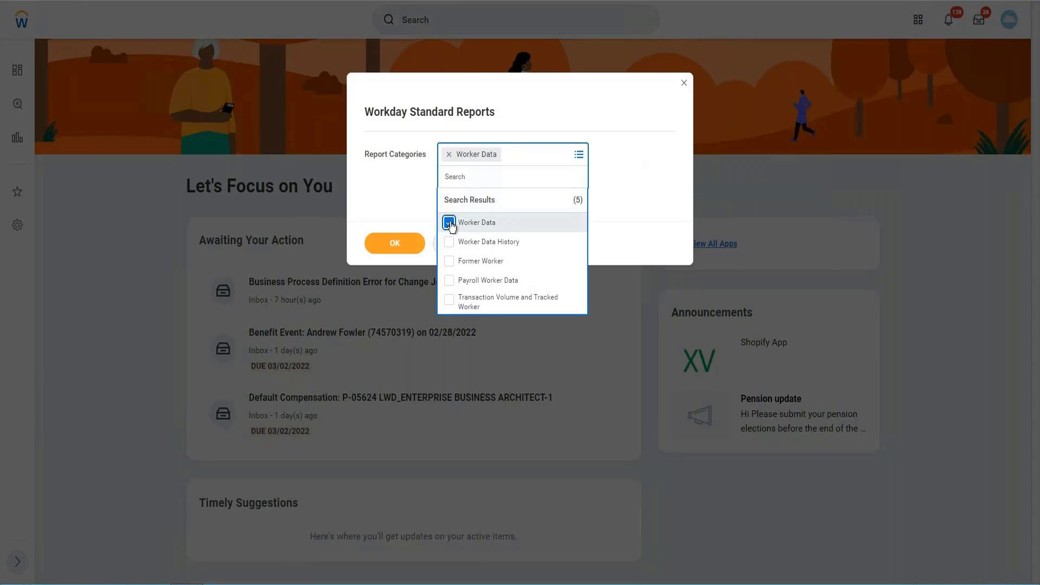
click(450, 224)
click(452, 201)
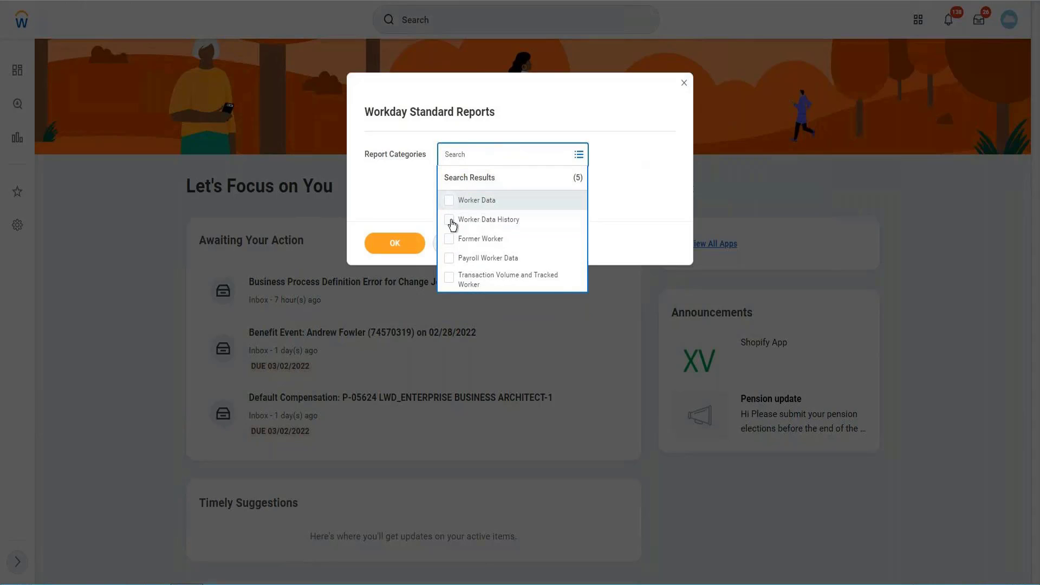
click(450, 243)
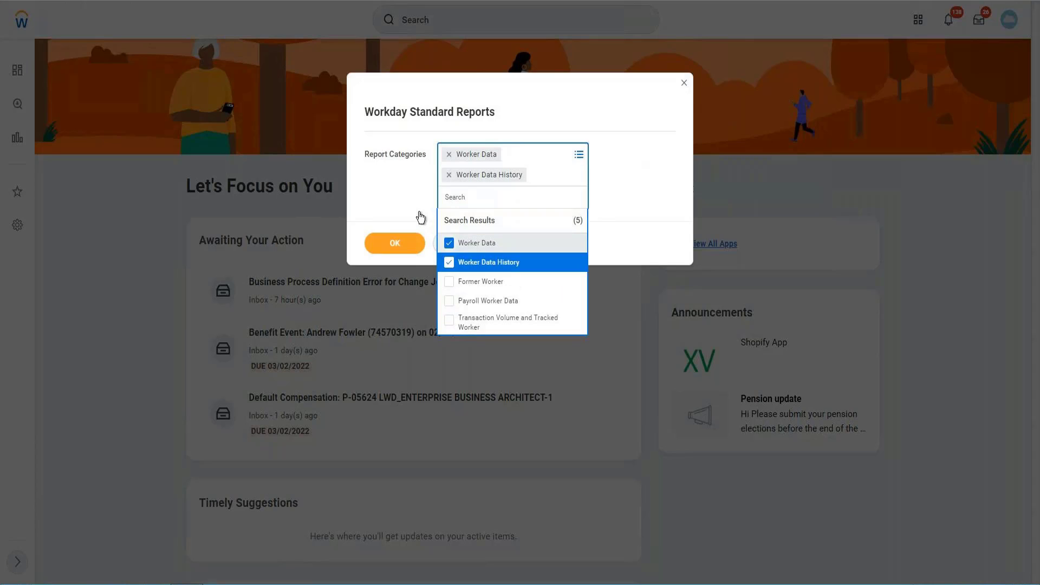
click(396, 244)
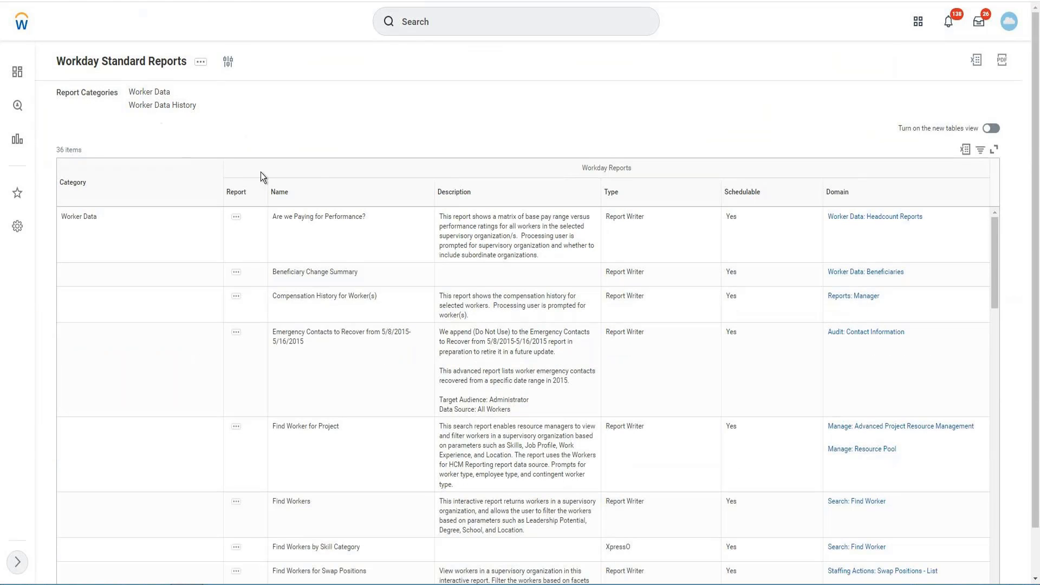
Step: Examine the report types in the list, comparing the Report Writer and XpressO entries
double_click(617, 192)
triple_click(625, 217)
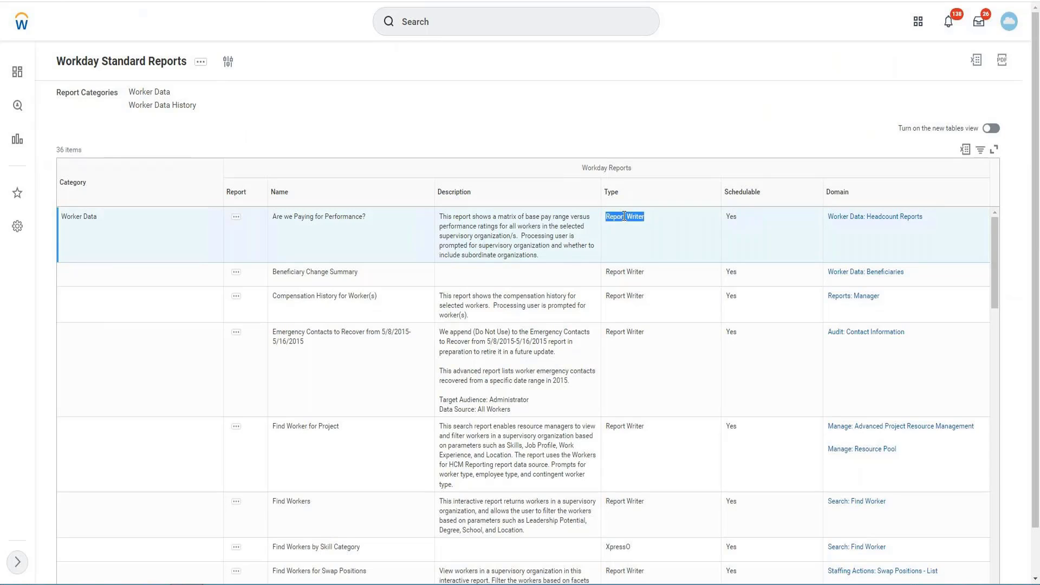
triple_click(618, 547)
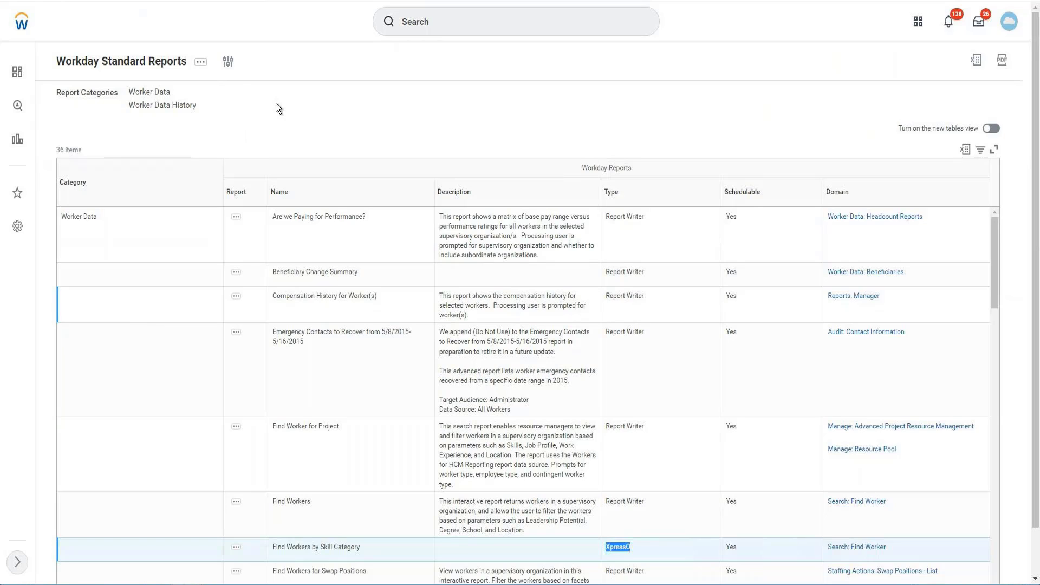
Step: Reopen the standard reports prompt and rerun the list with the same two categories
click(228, 69)
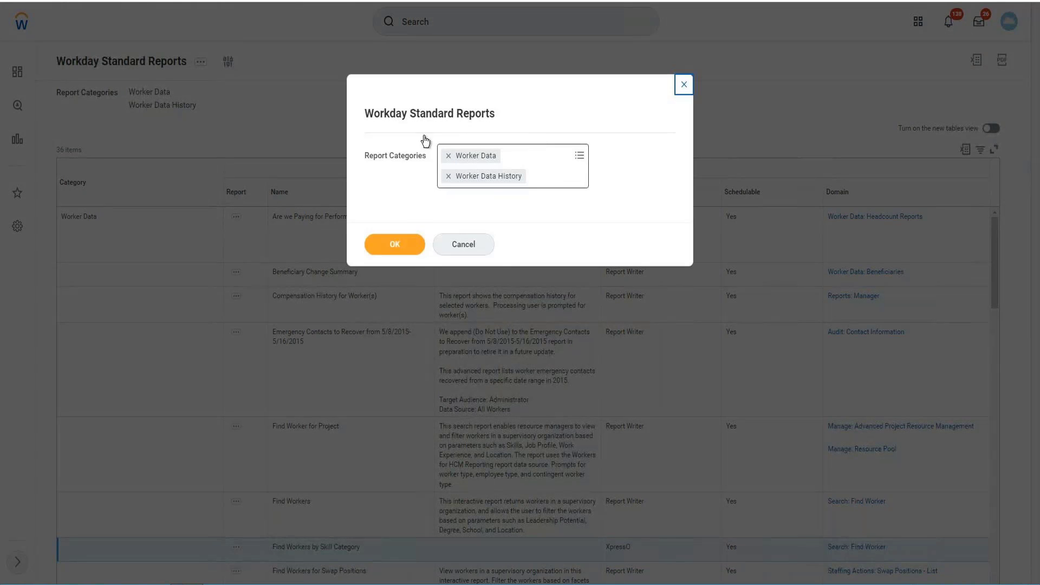
click(408, 245)
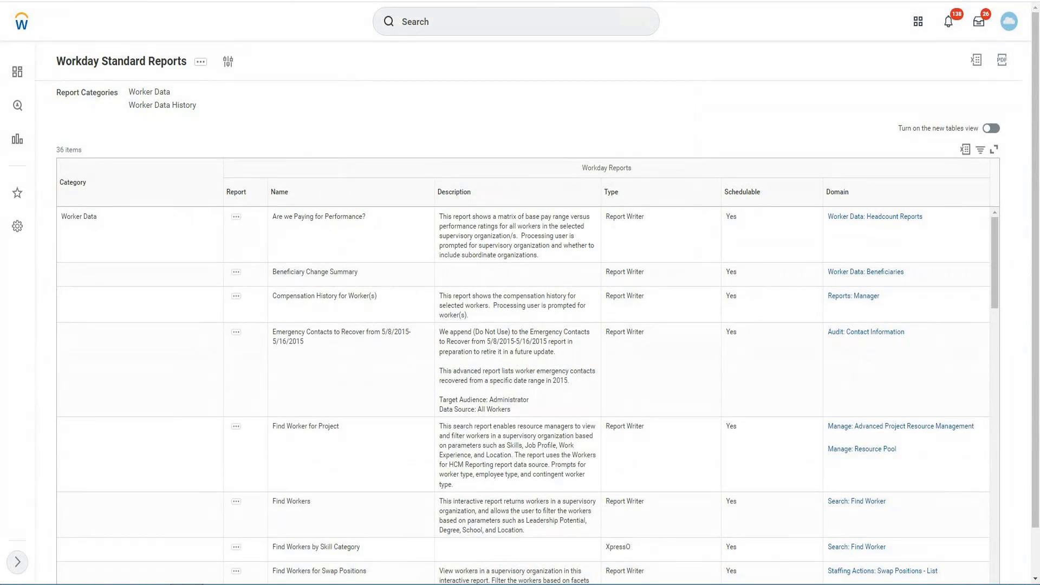
click(506, 319)
Step: Copy the name of the Find Workers report from the list and duplicate the current browser tab
triple_click(298, 501)
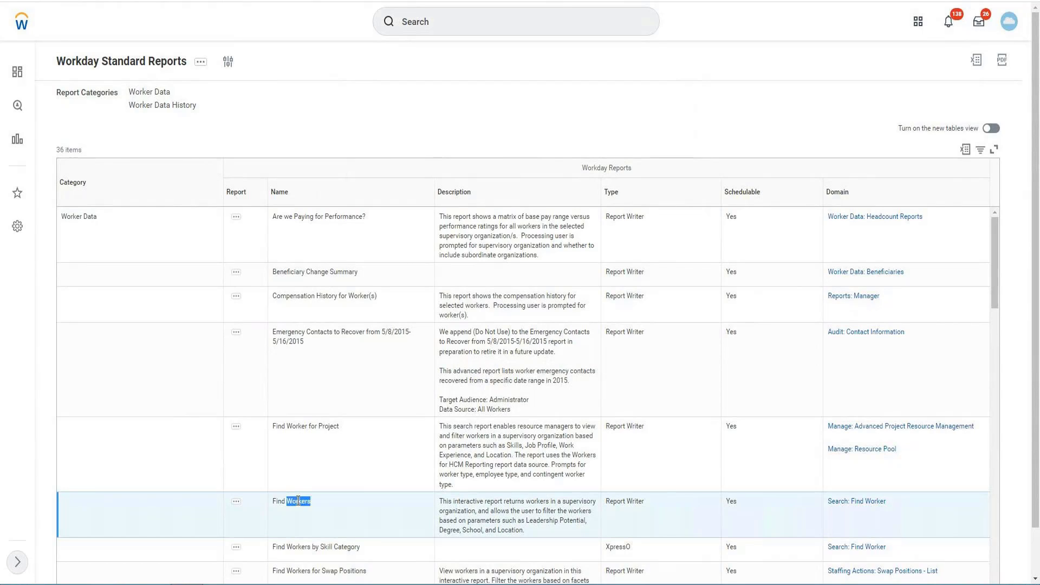
right_click(307, 505)
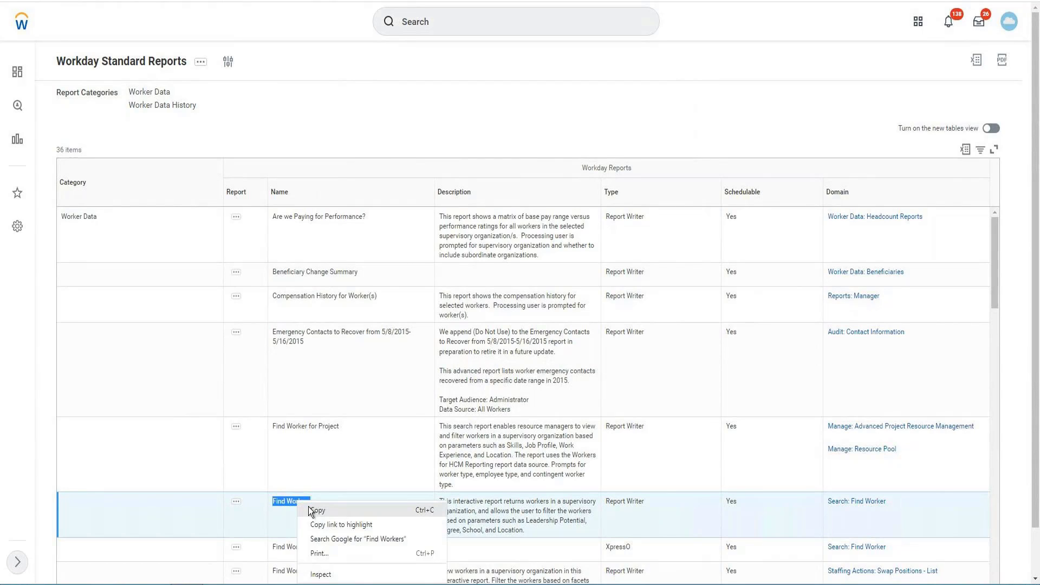
click(312, 510)
right_click(217, 0)
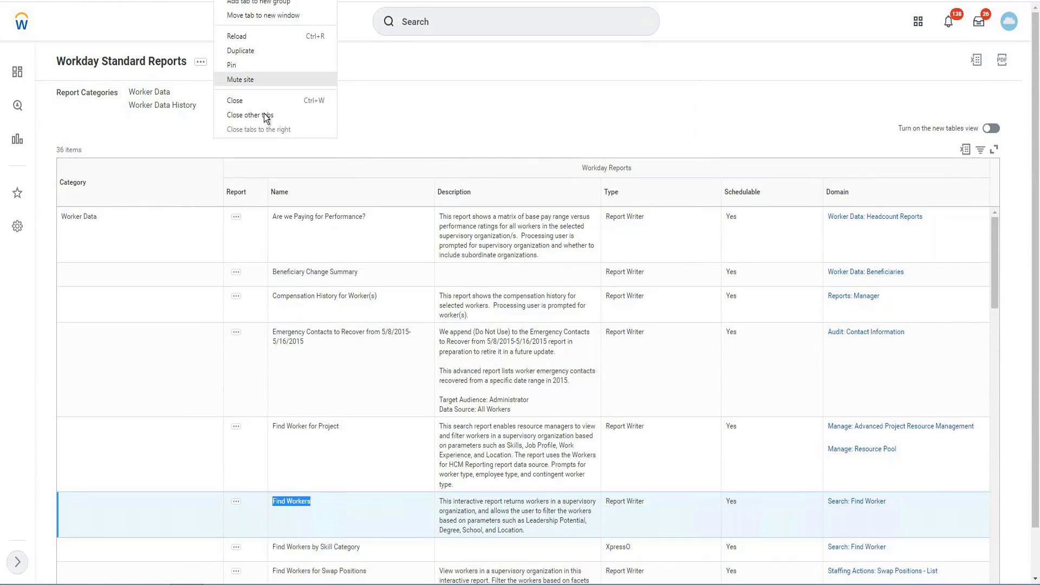
click(240, 53)
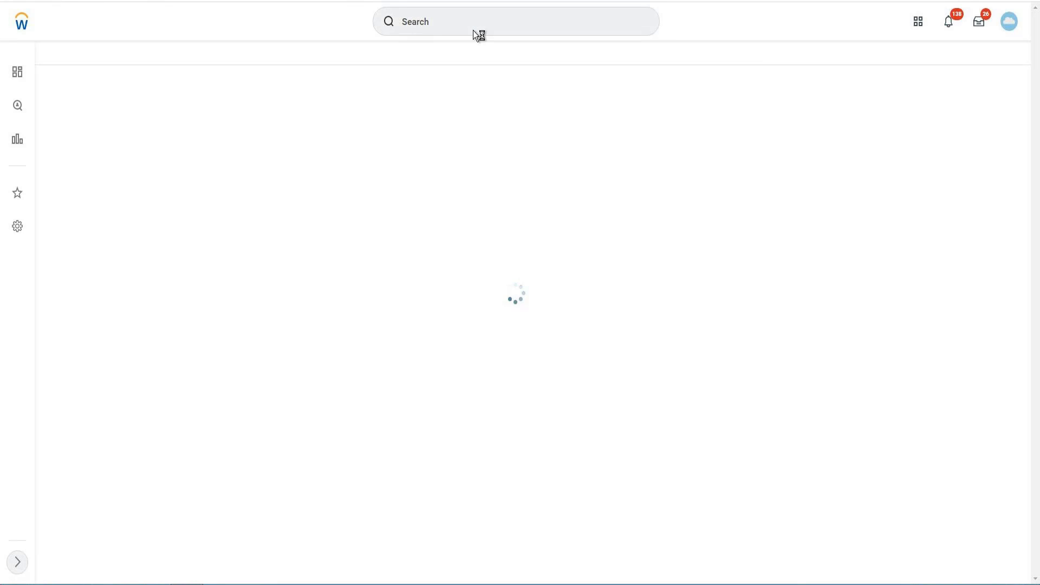
Step: Search for Find Workers, open that report, and check its report type in the standard reports list
click(473, 31)
text(Find Workers)
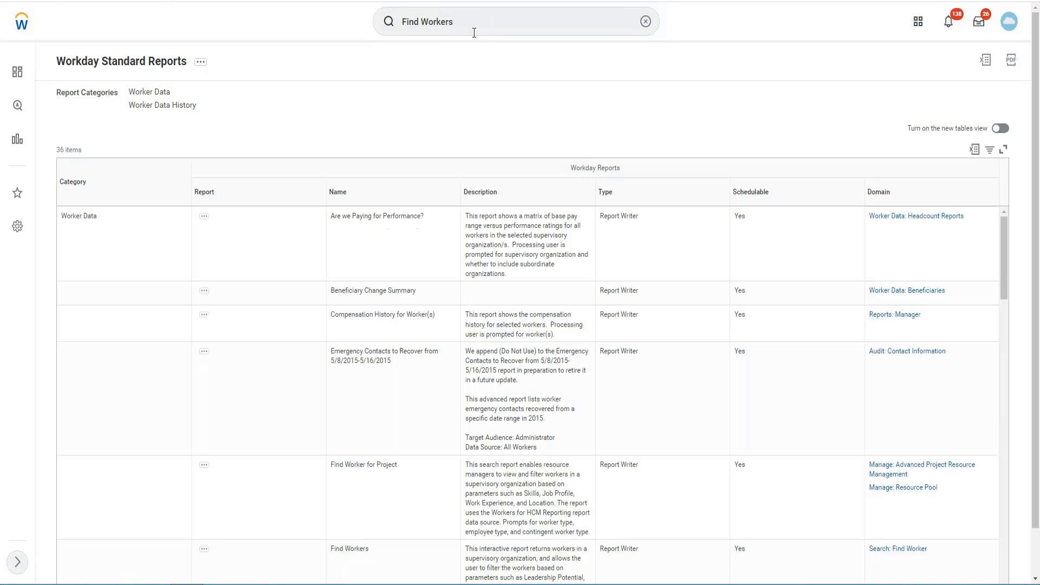
key(Return)
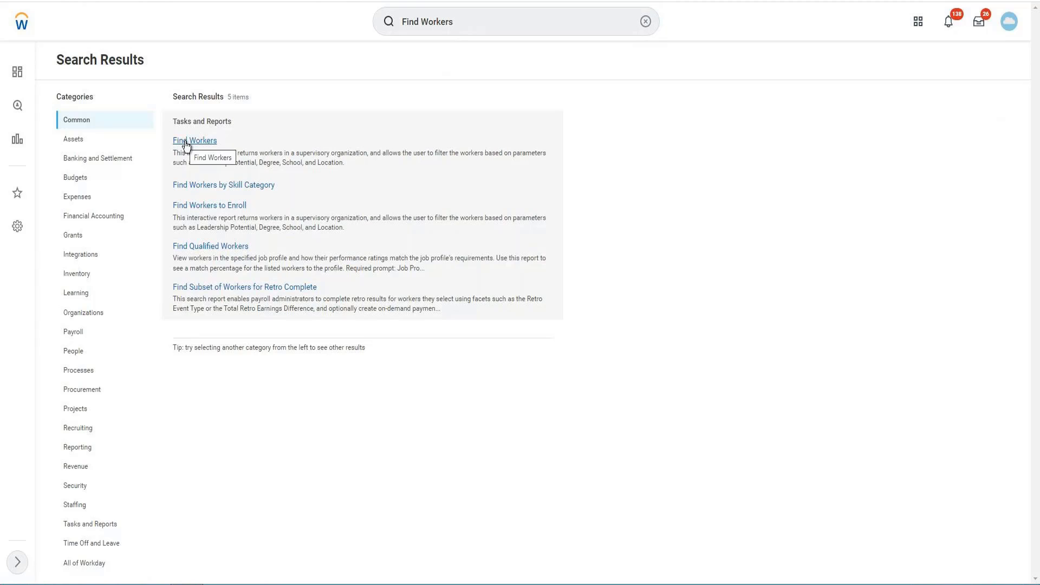
click(186, 142)
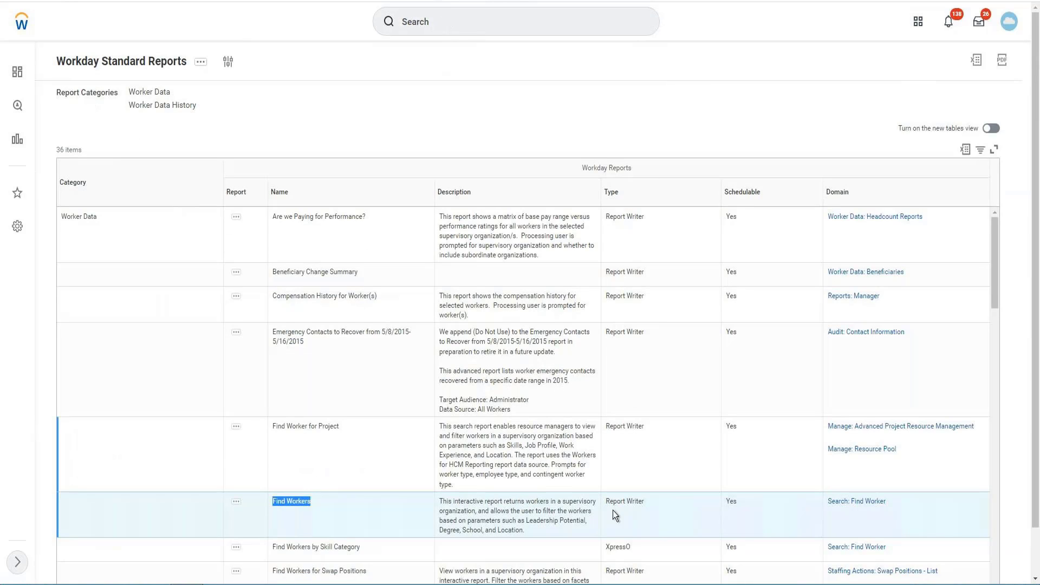
drag(610, 501, 643, 502)
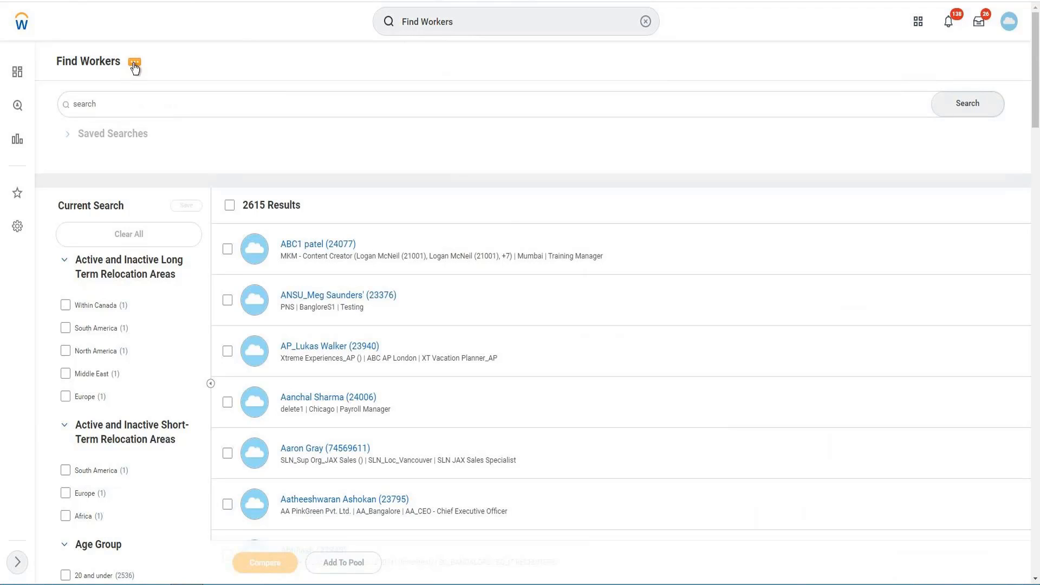
Step: Start a copy of the Find Workers standard report as a custom report
click(134, 64)
mouse_move(193, 101)
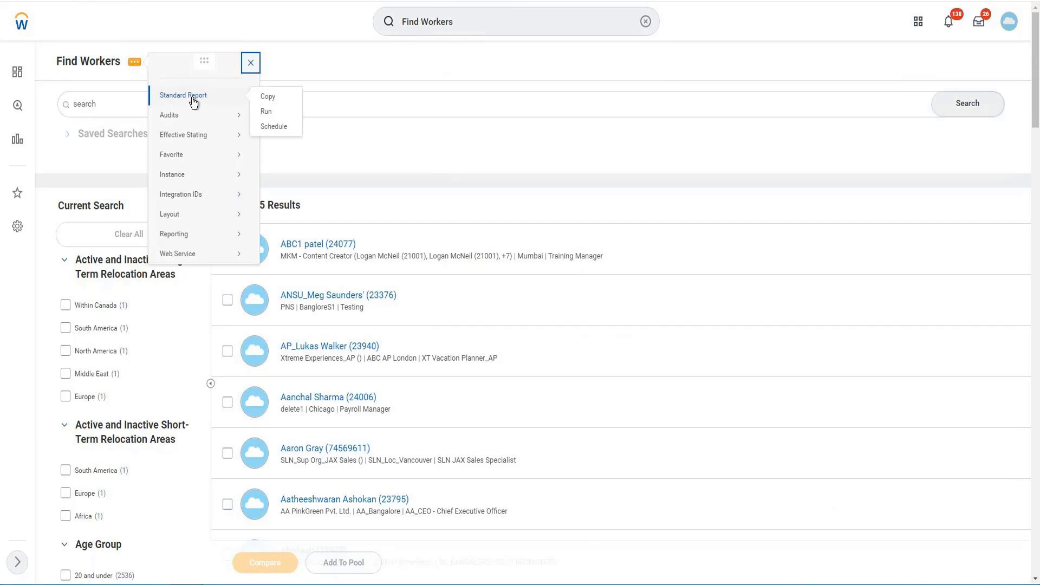
click(275, 100)
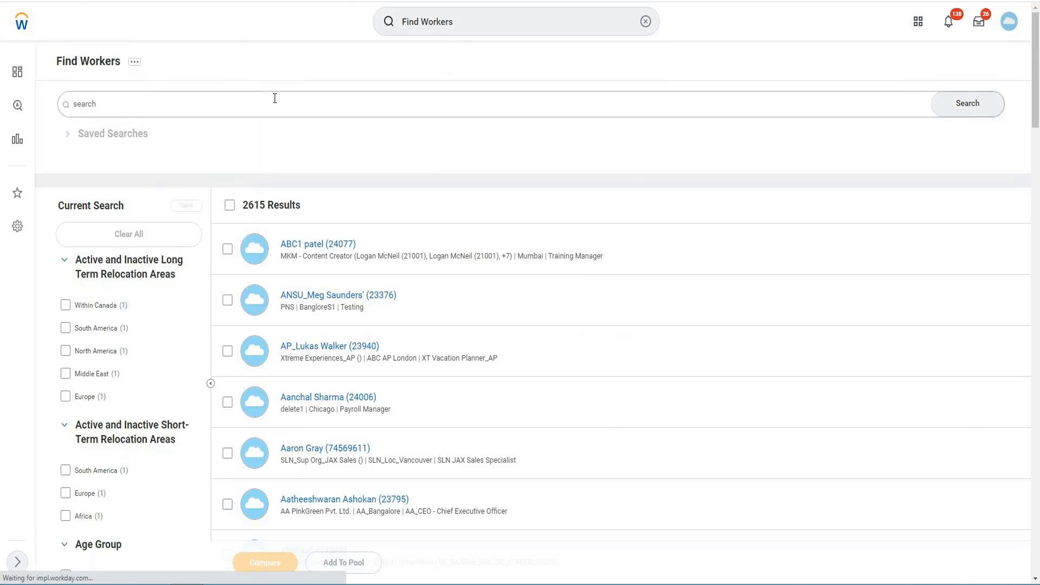
click(86, 567)
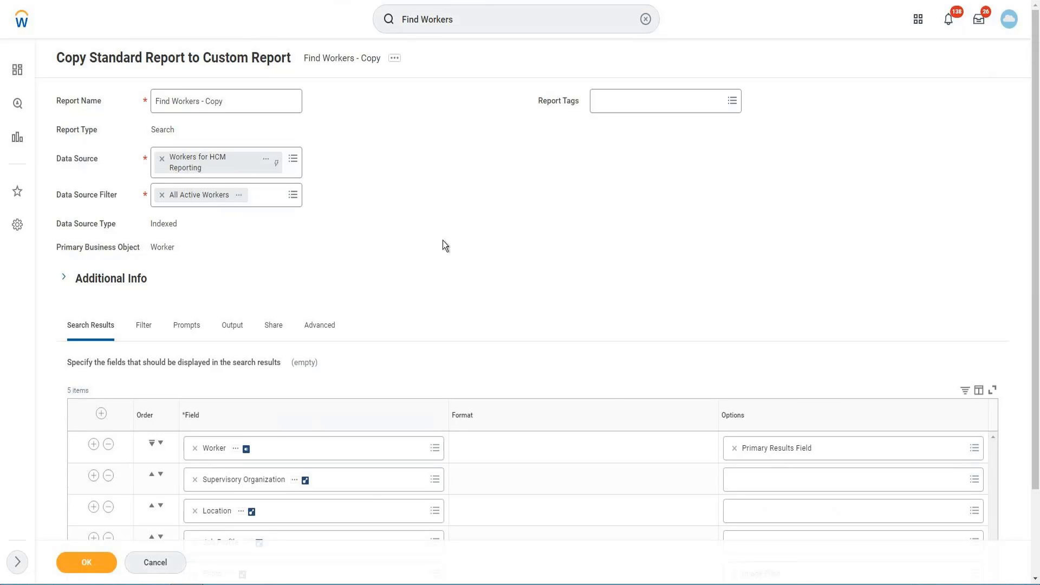
Step: Review the copied report's search result fields, filter conditions and prompt settings, and cancel the copy
scroll(253, 437, down, 2)
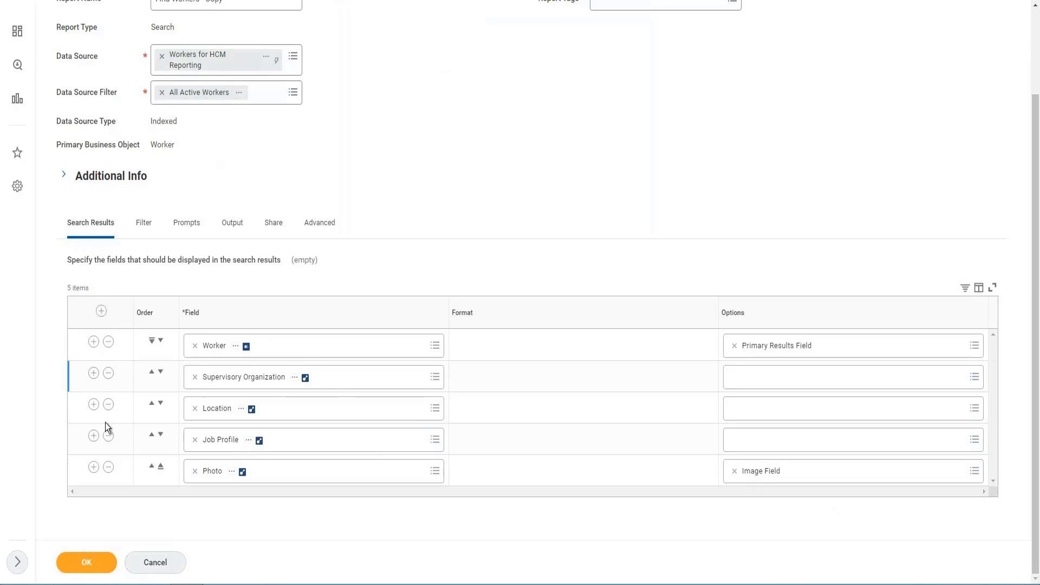
click(144, 232)
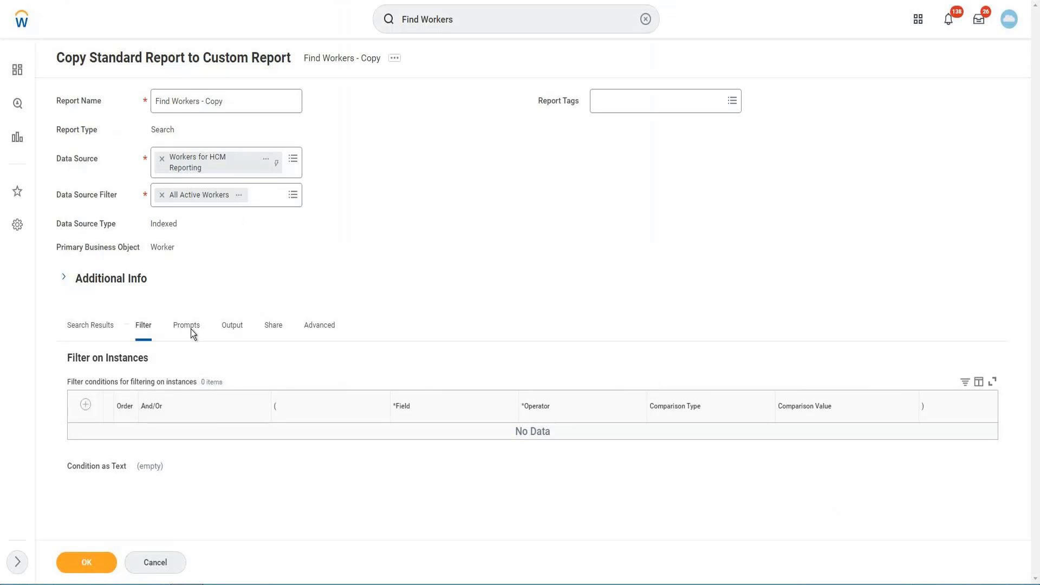
click(190, 329)
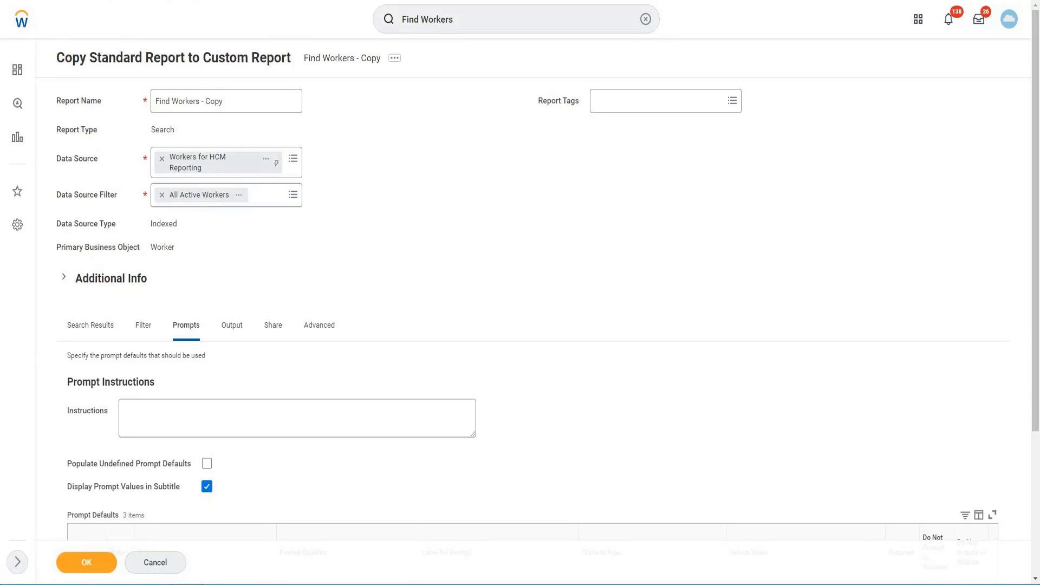
click(140, 562)
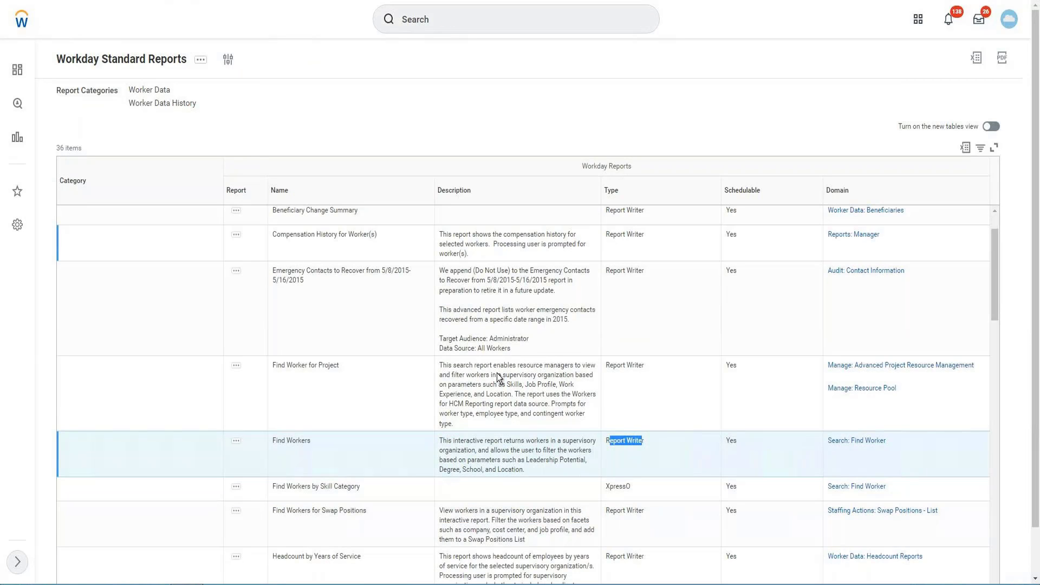
Step: Copy the name "Find Workers by Skill Category" from the standard reports list and search for that report in the other tab
scroll(819, 501, down, 1)
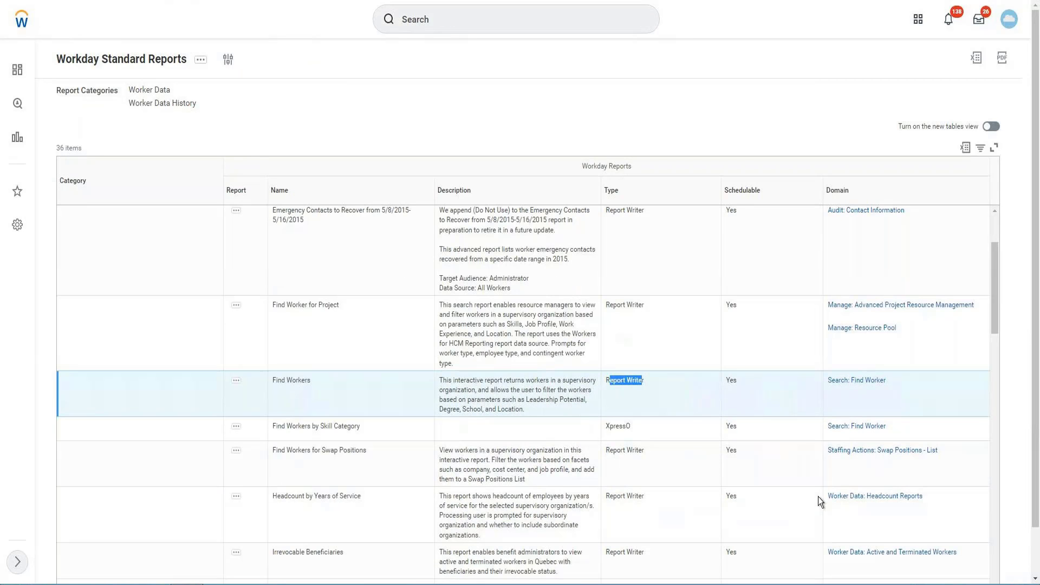
click(333, 429)
triple_click(333, 429)
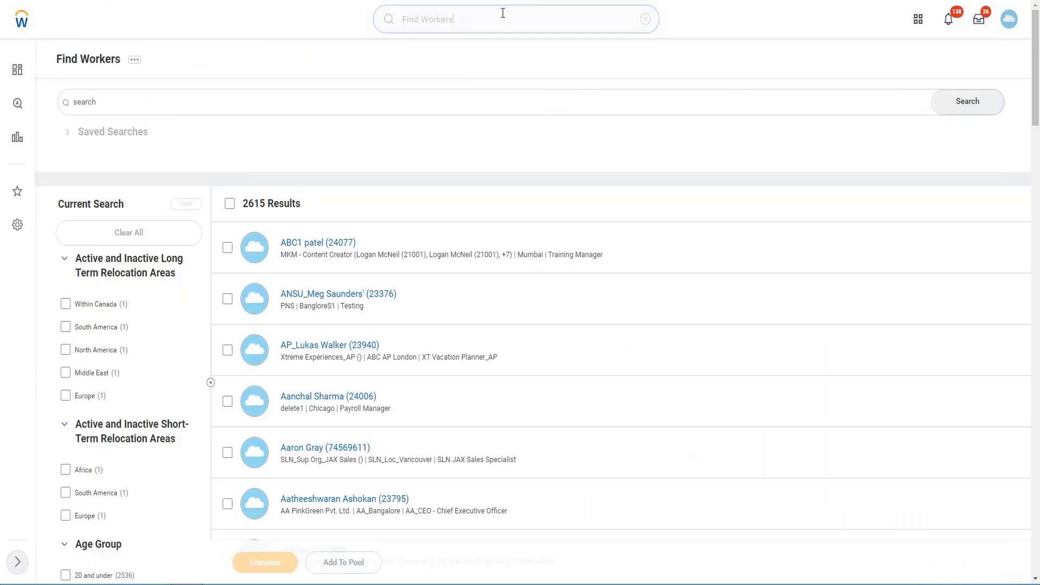
click(502, 13)
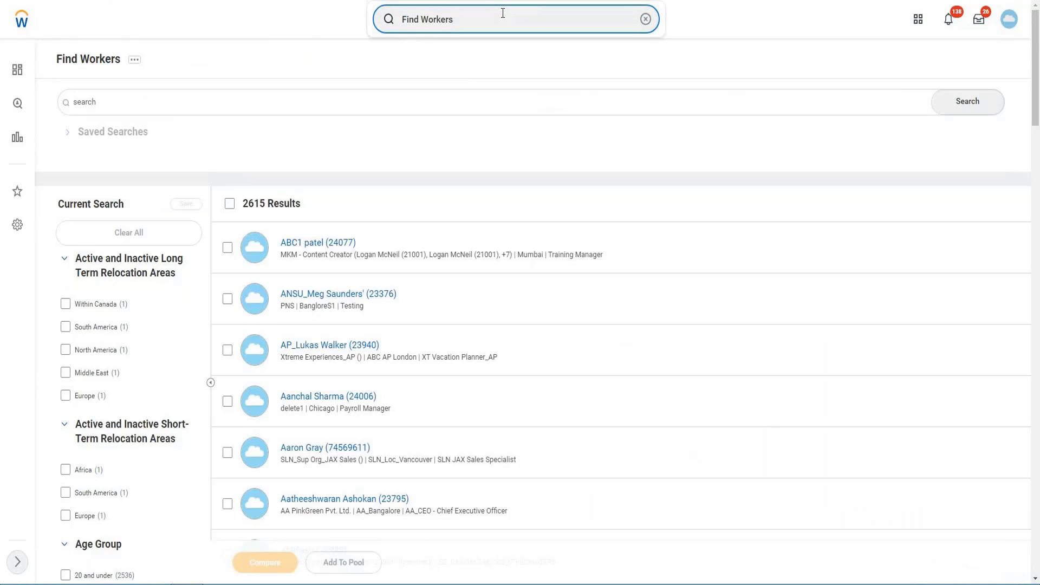
key(ctrl+shift+Left)
key(ctrl+shift+Left)
click(503, 13)
key(ctrl+a)
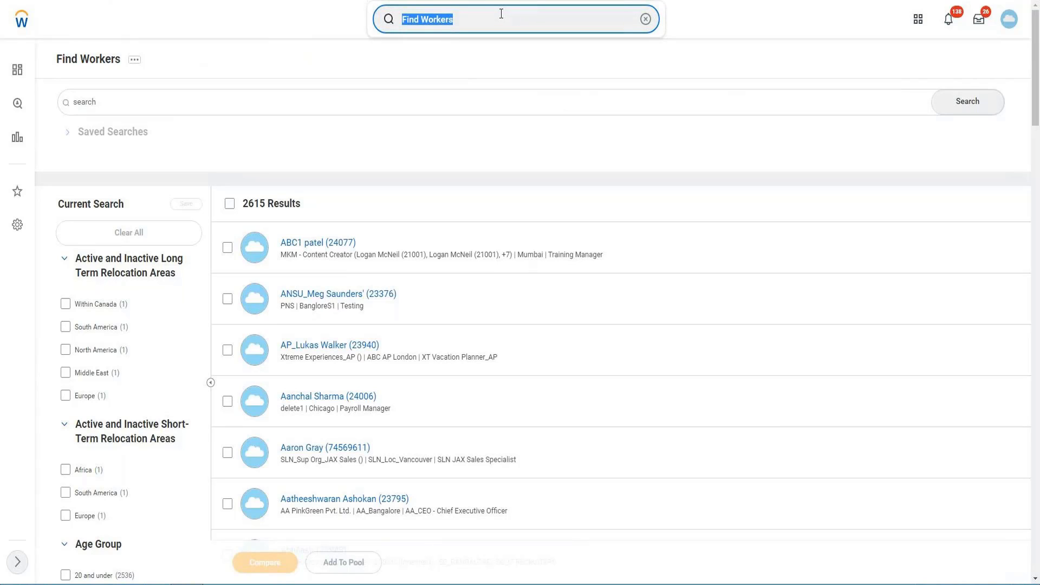
key(ctrl+v)
key(Return)
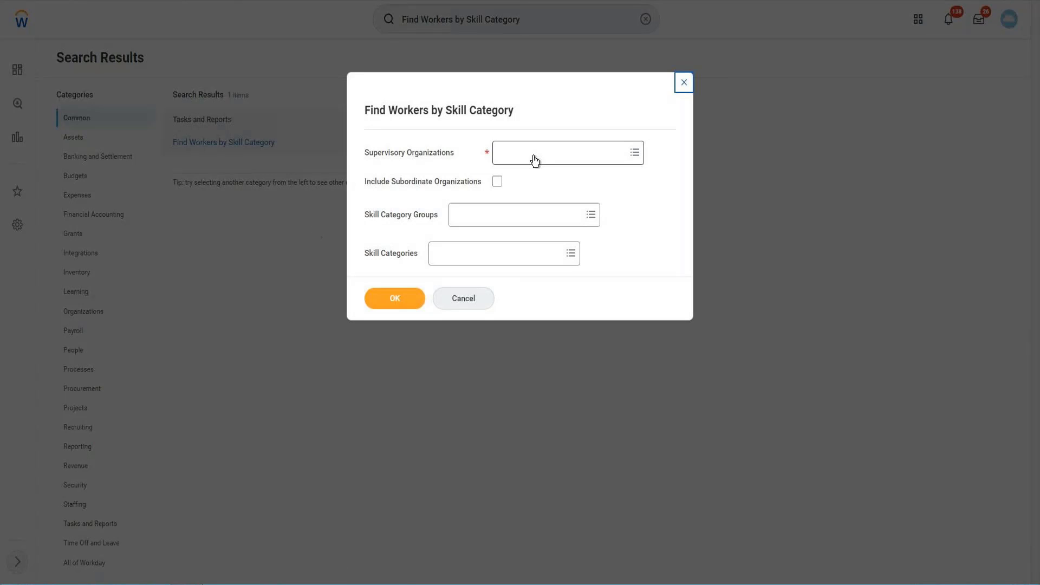
Step: Run the Find Workers by Skill Category report for the RW_GMS supervisory organization
click(534, 156)
text(G)
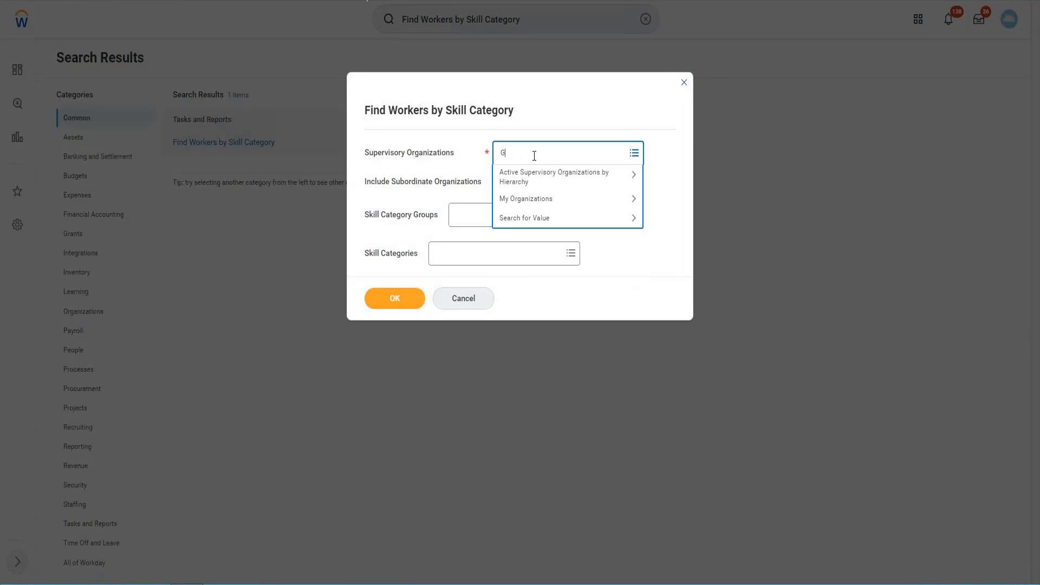
text(MS)
key(Return)
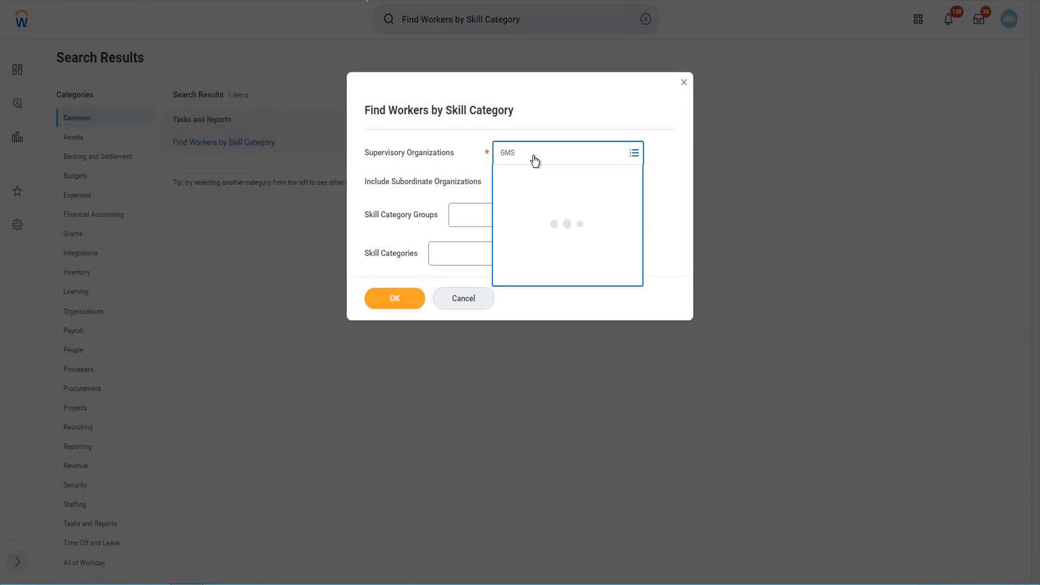
click(392, 321)
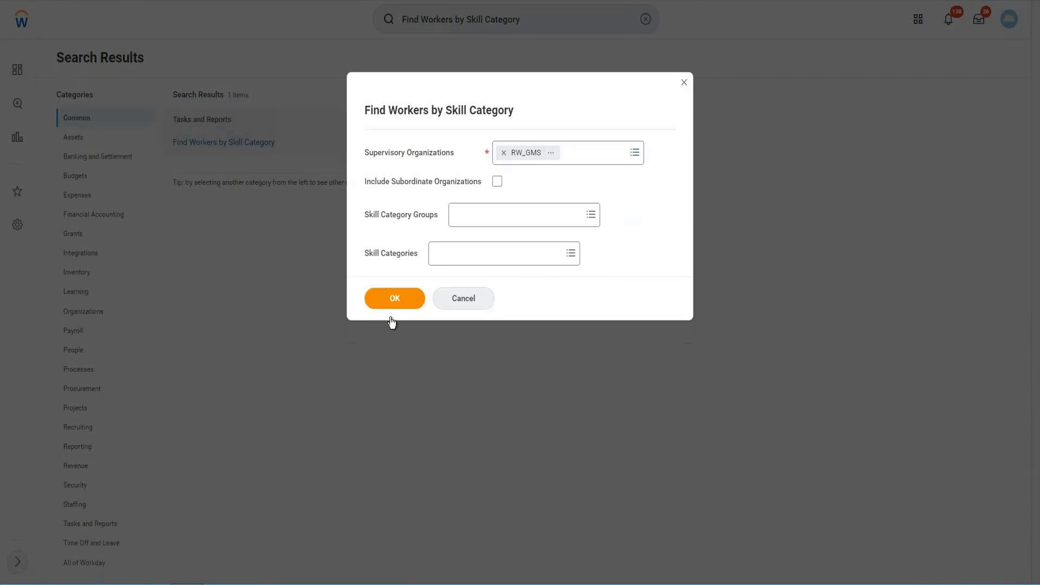
click(396, 301)
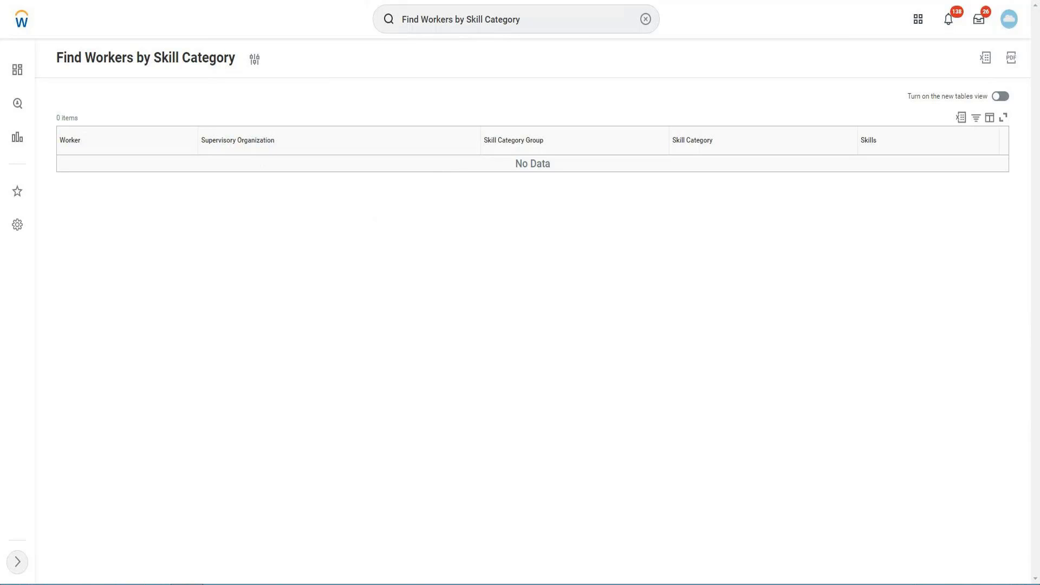
Step: Look through the Workday Standard Reports list below Find Workers by Skill Category, checking the report types
key(alt+Left)
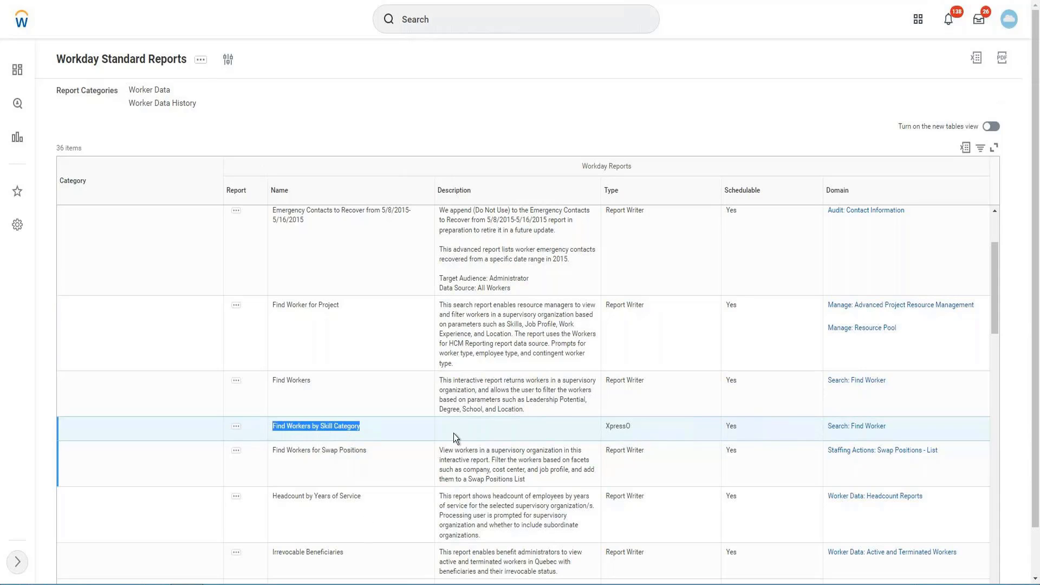
scroll(454, 438, down, 3)
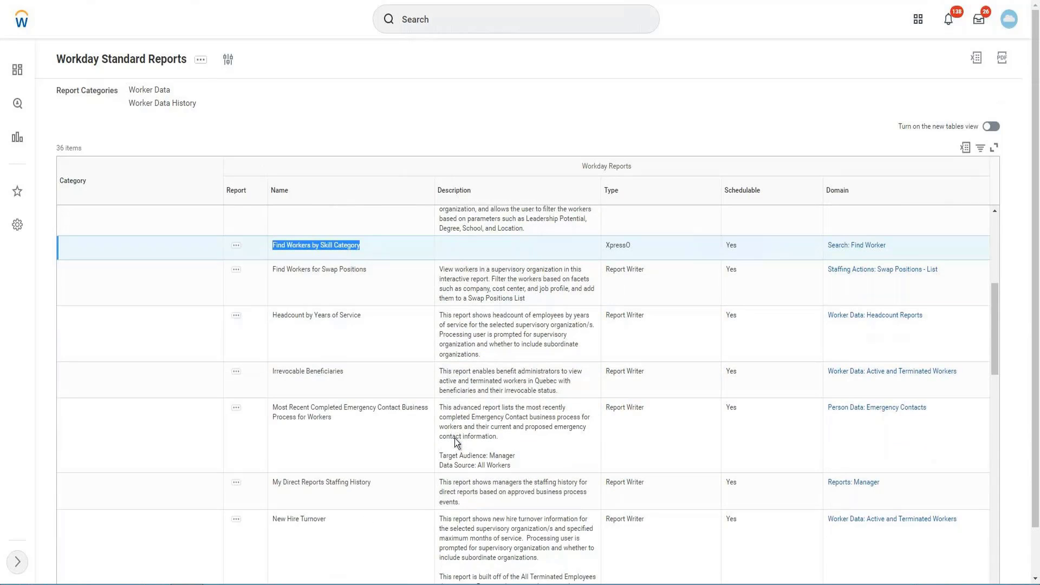
scroll(454, 438, down, 1)
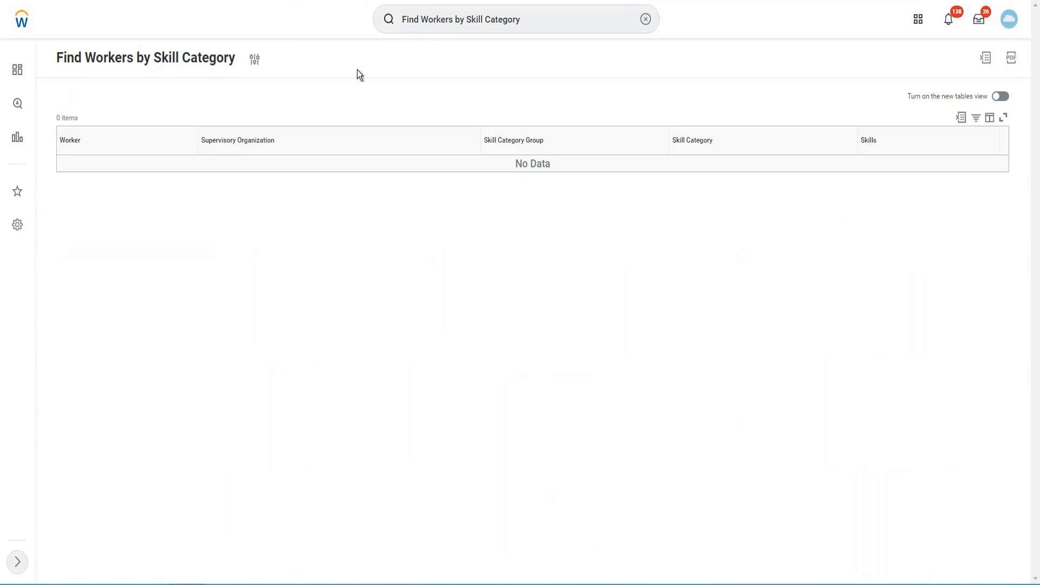
Step: Search for "copy standard" and open the Copy Standard Report to Custom Report task
click(492, 16)
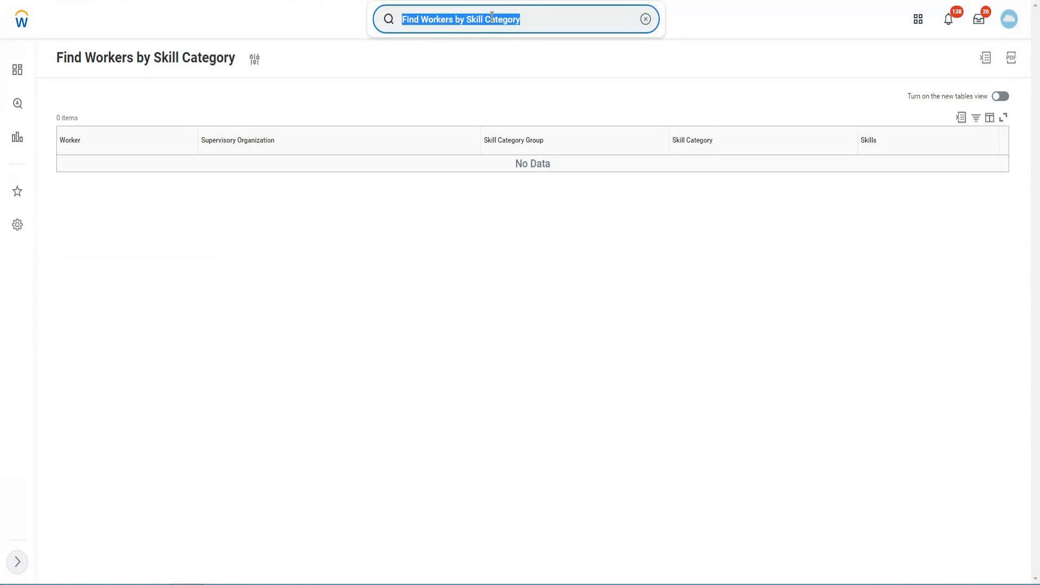
text(cop)
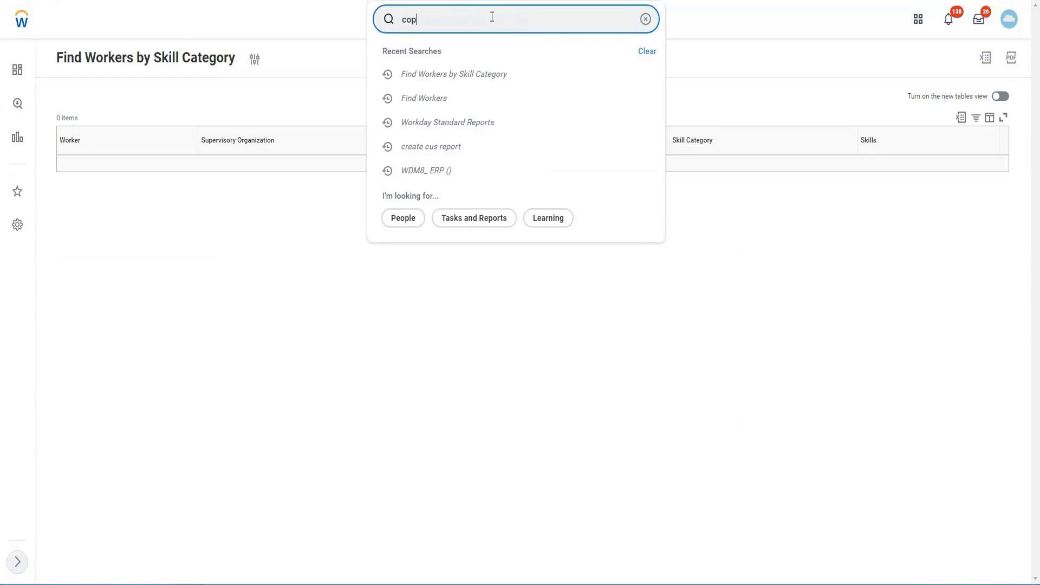
text(y stamndard)
key(Return)
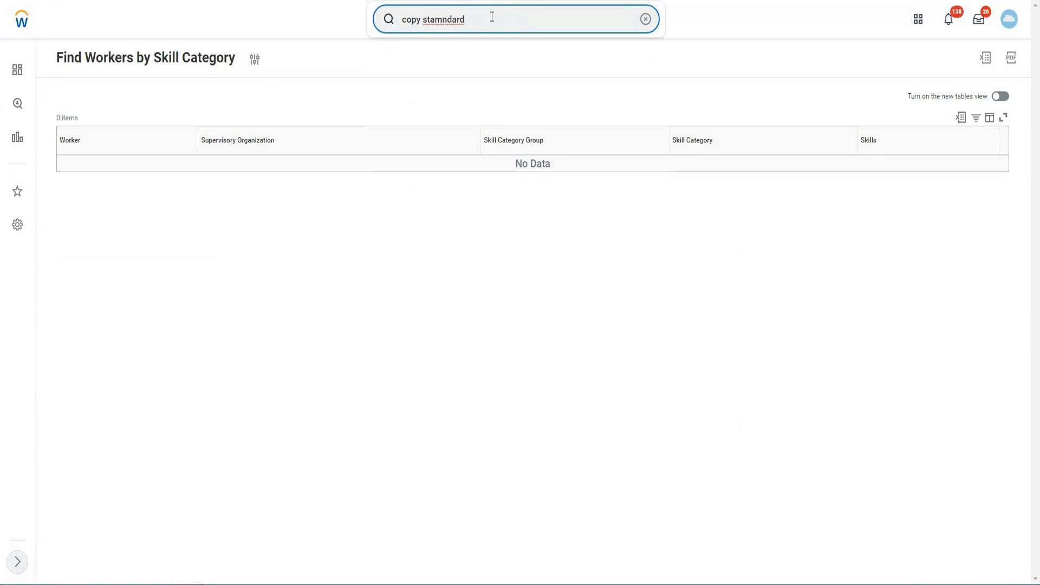
click(441, 10)
key(Left)
key(Left)
key(Delete)
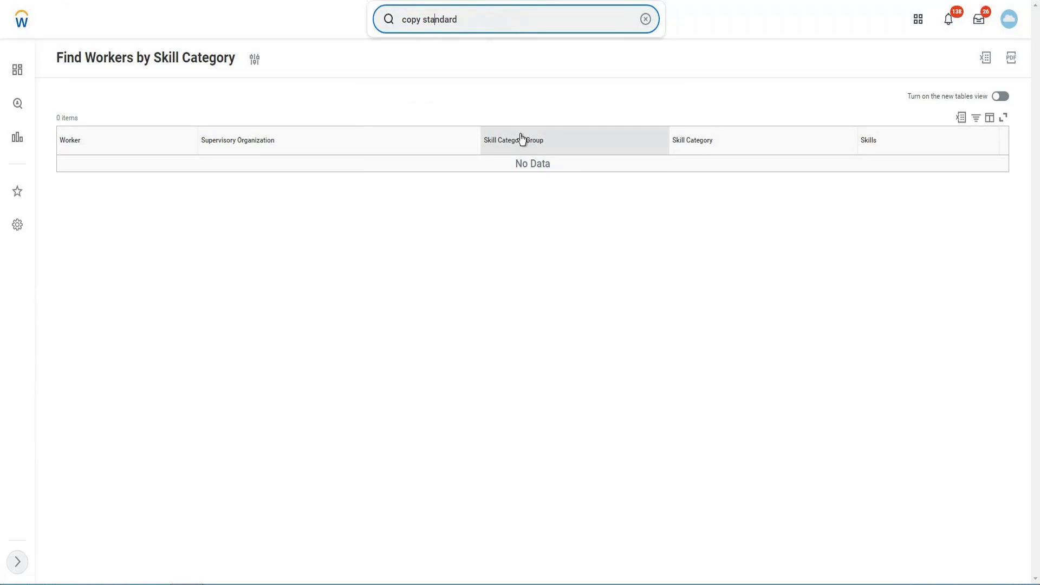
key(Return)
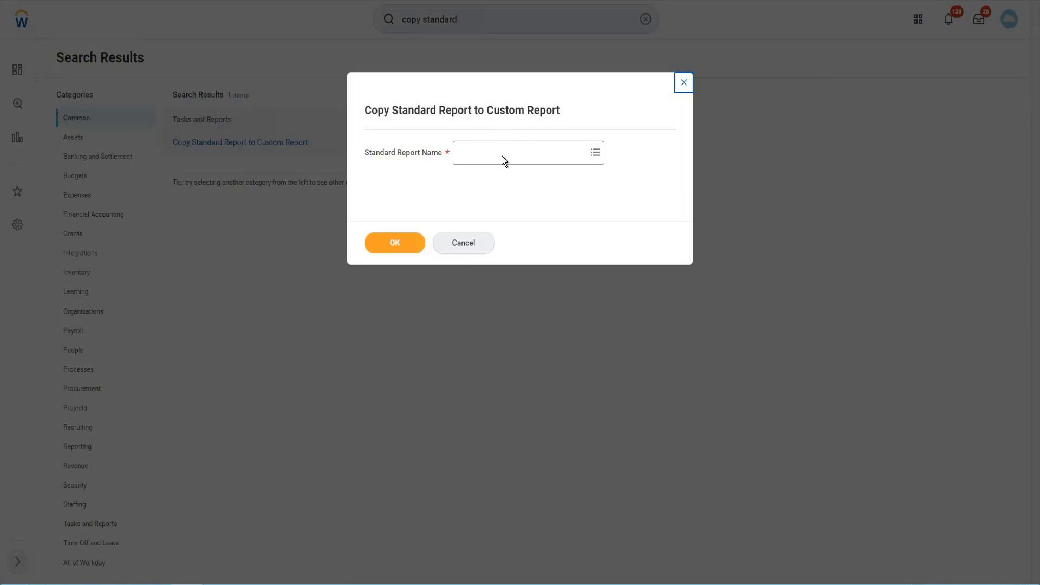
Step: Copy the Worker Allocations standard report to a custom report, keeping the name "Worker Allocations - Copy"
click(502, 157)
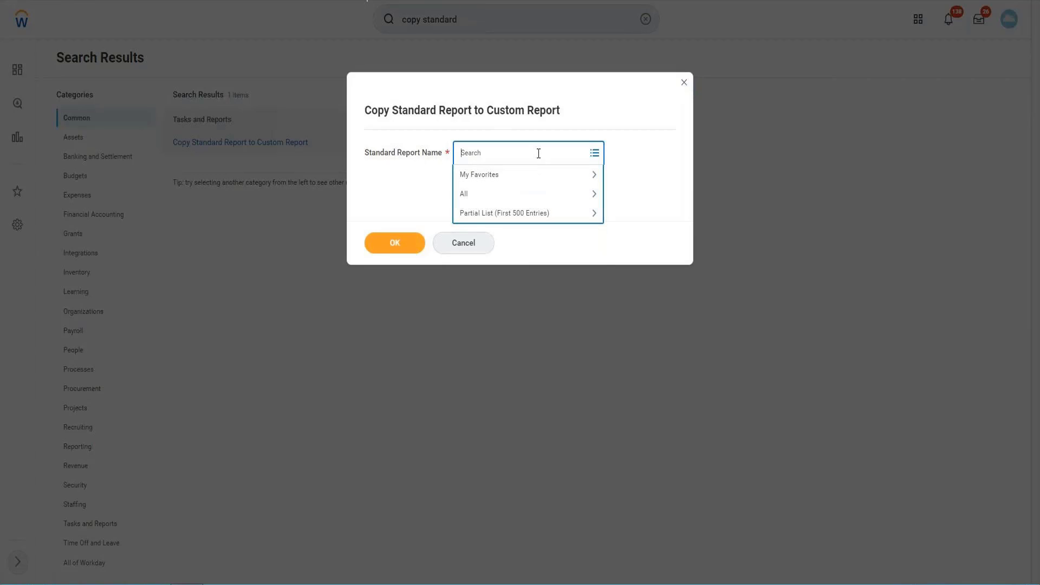
text(orker)
key(Return)
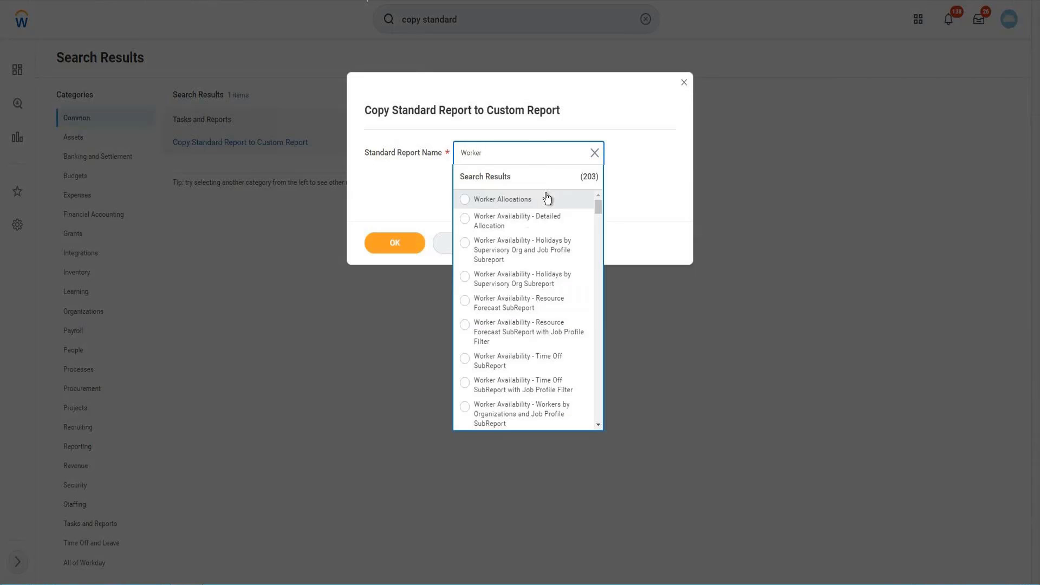
key(Down)
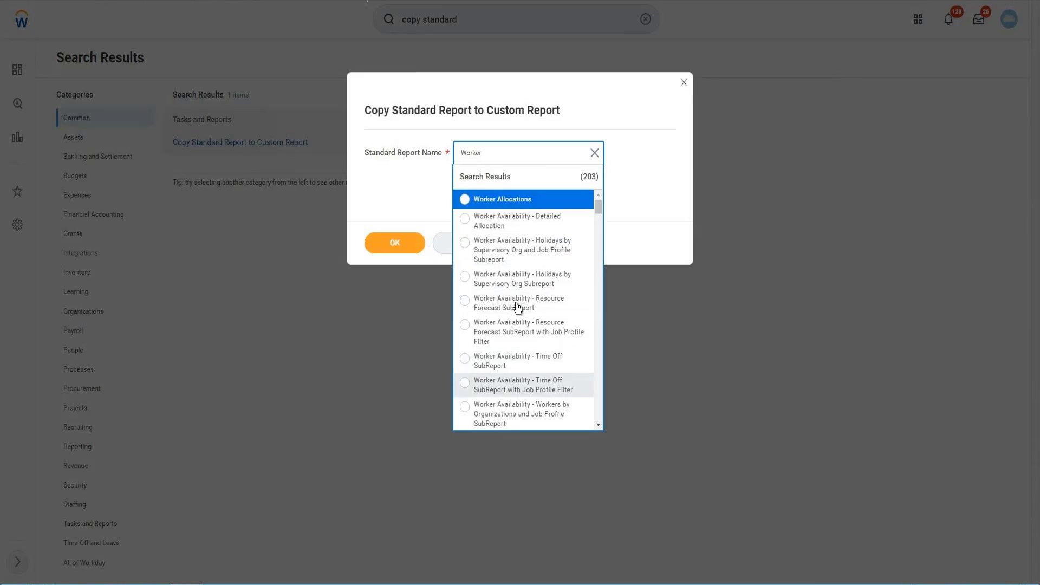
click(502, 200)
click(407, 246)
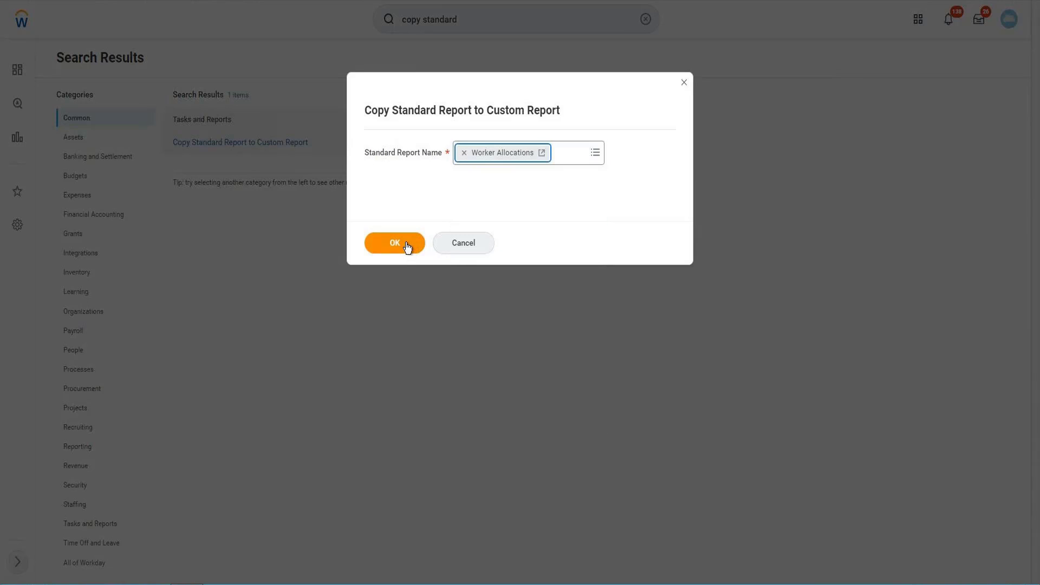
click(407, 246)
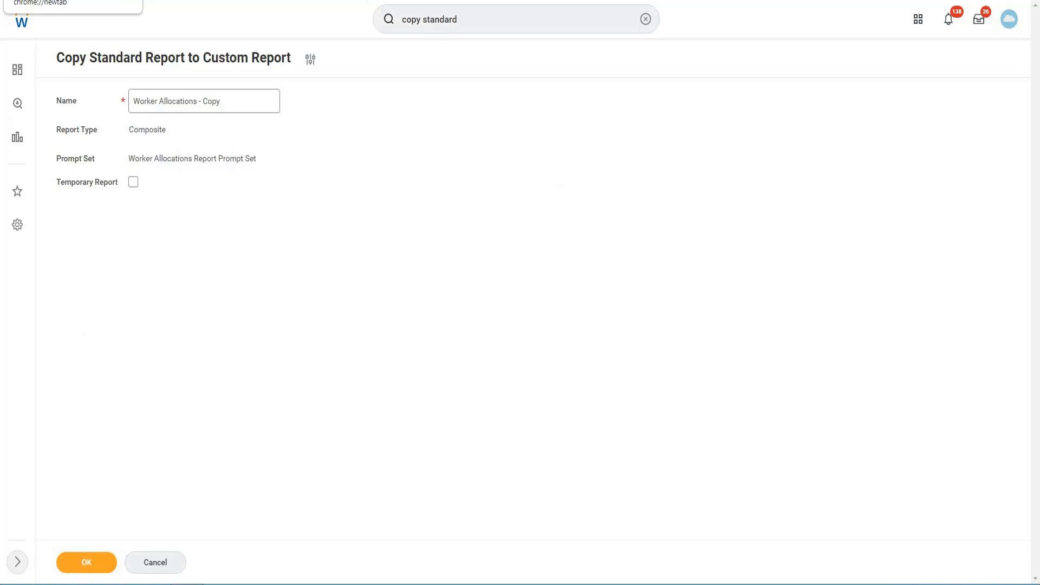
click(97, 557)
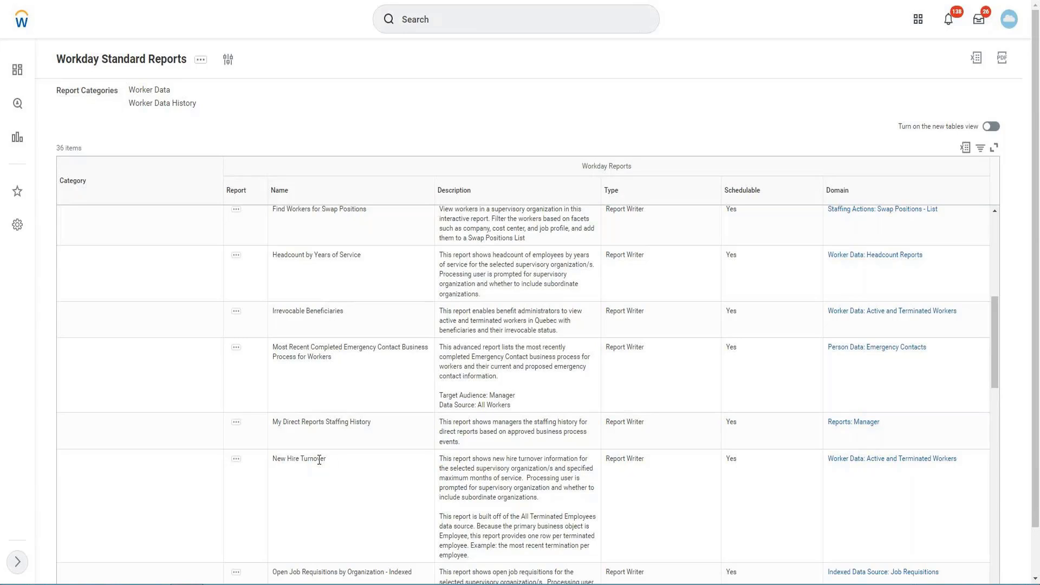
Step: Copy the name "New Hire Turnover" from the standard reports list, search for it in the other tab and open that report
triple_click(319, 460)
key(ctrl+c)
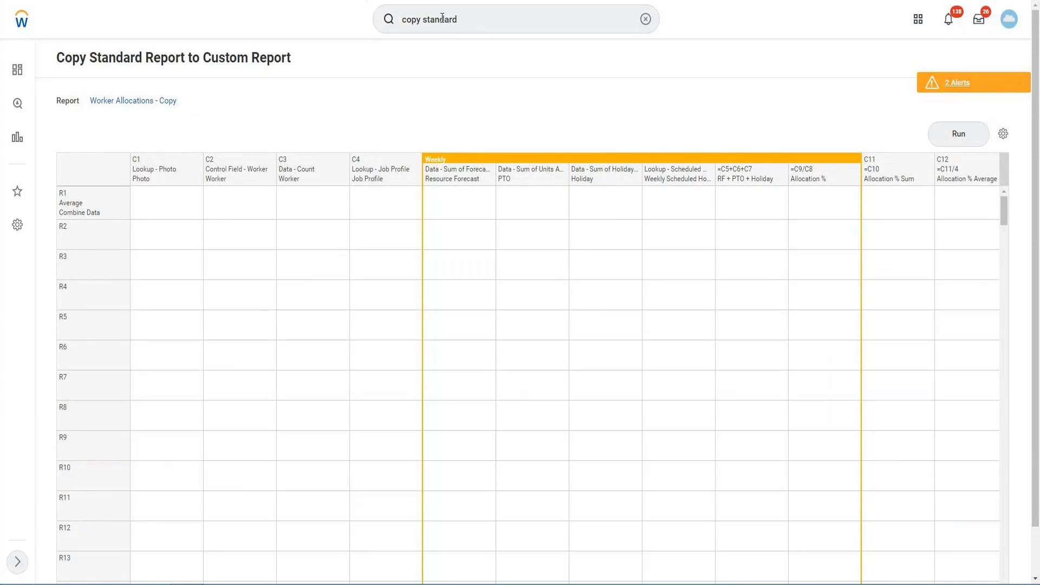
click(649, 22)
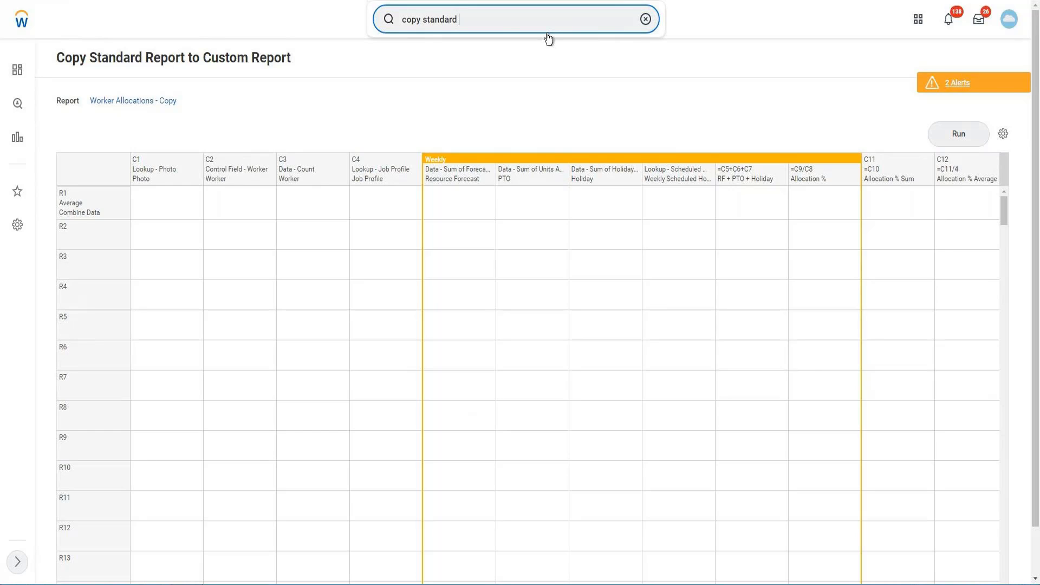
click(493, 23)
key(ctrl+a)
key(BackSpace)
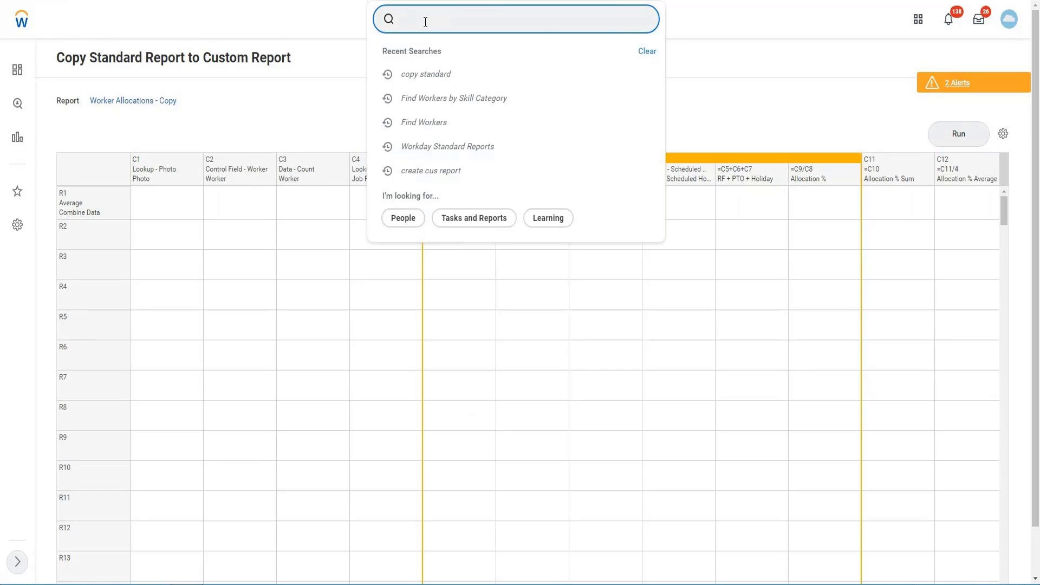
key(ctrl+v)
key(Escape)
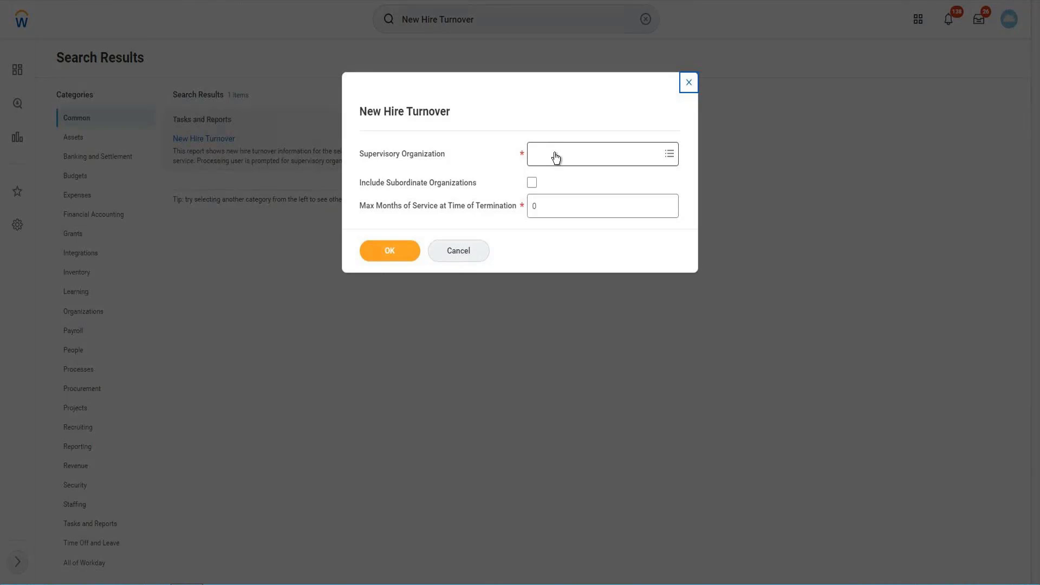
Step: Try to choose a GMS supervisory organization for the New Hire Turnover report, and cancel the report prompts
click(556, 157)
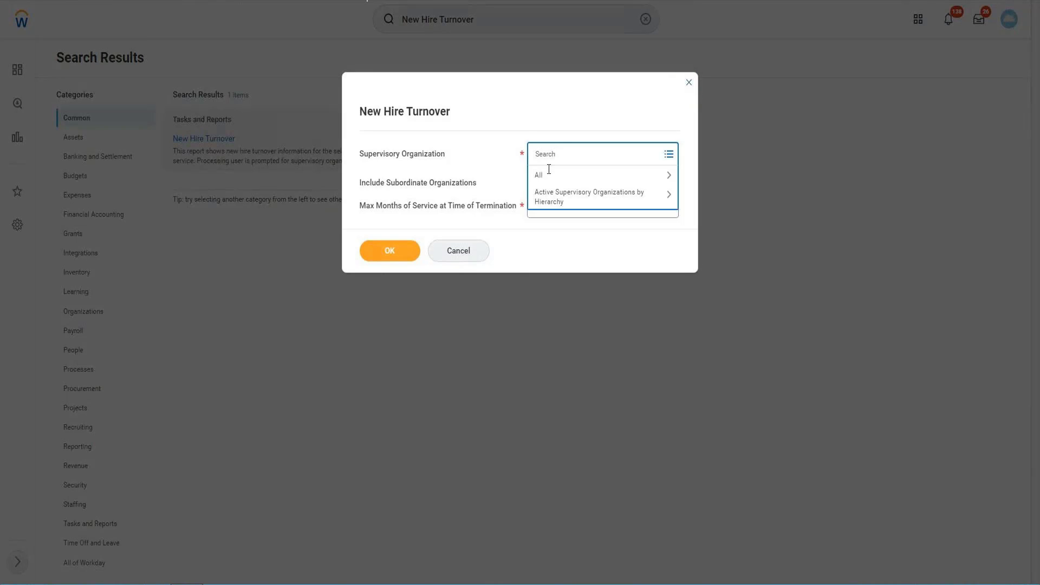
click(549, 176)
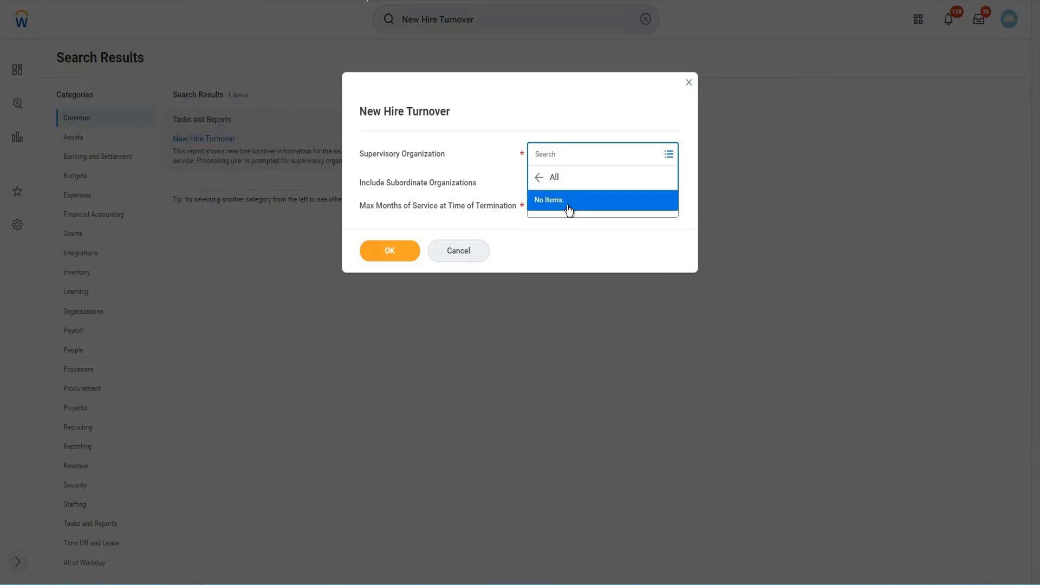
click(560, 155)
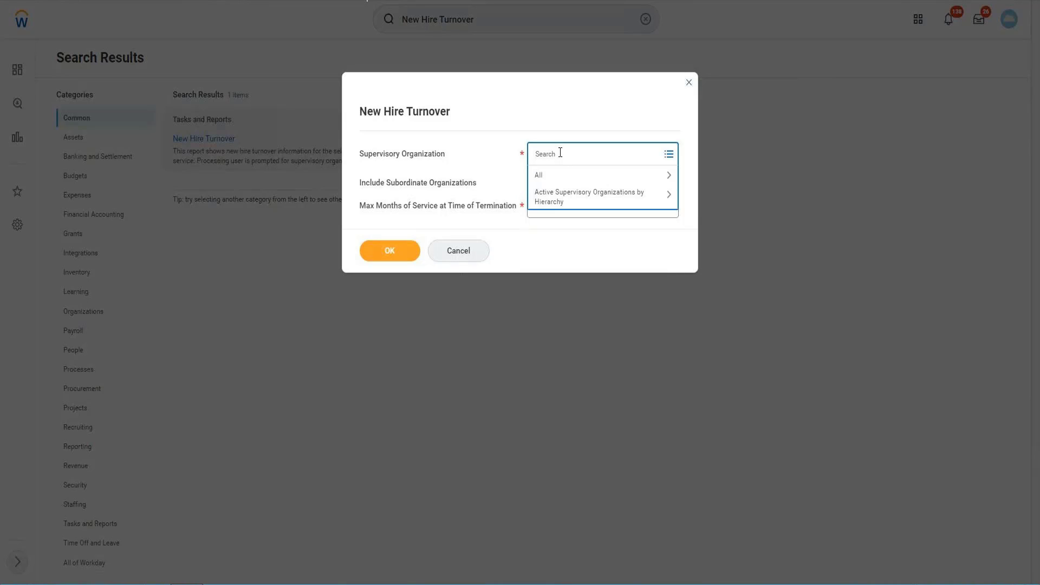
text(GMS)
key(Return)
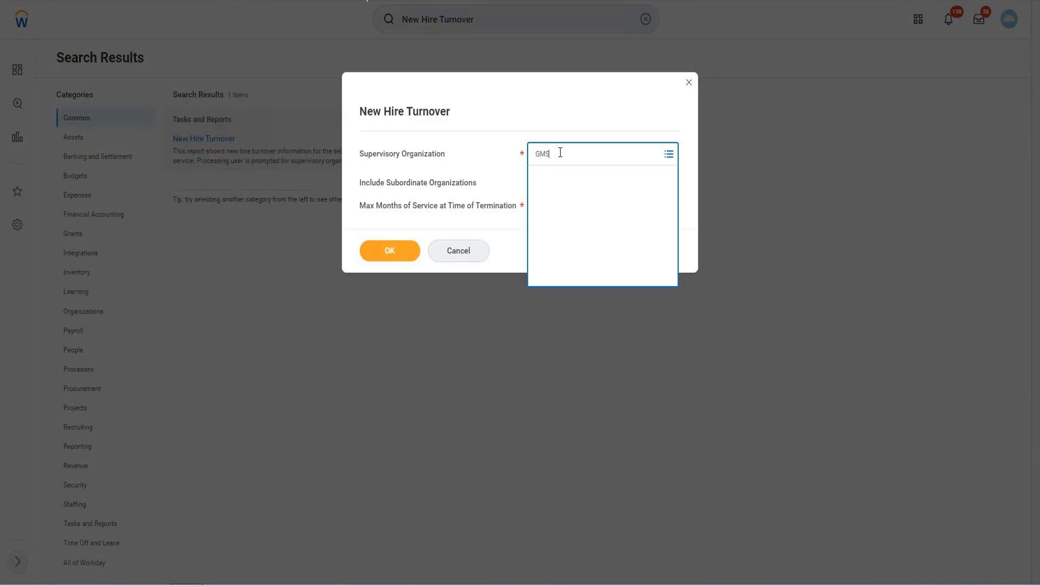
click(434, 252)
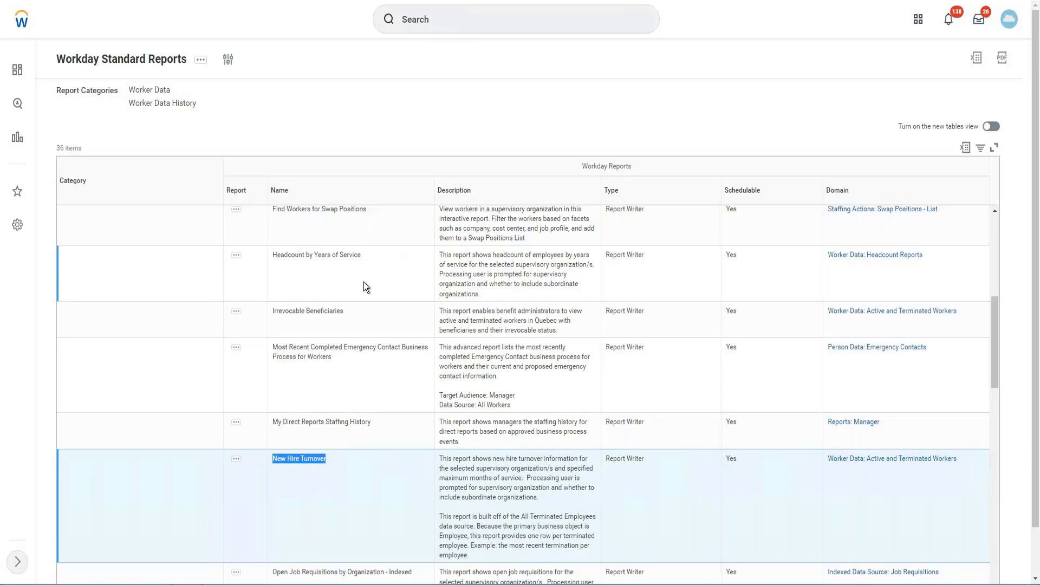
Step: Copy the name "Find Workers" from the standard reports list and search for it in the other tab
scroll(363, 282, up, 1)
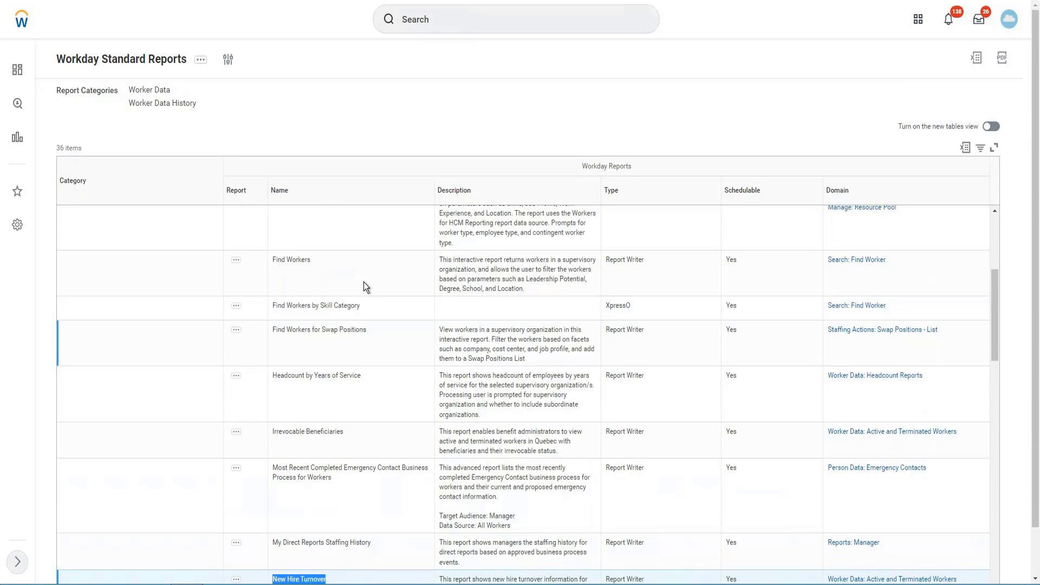
click(303, 258)
key(ctrl+c)
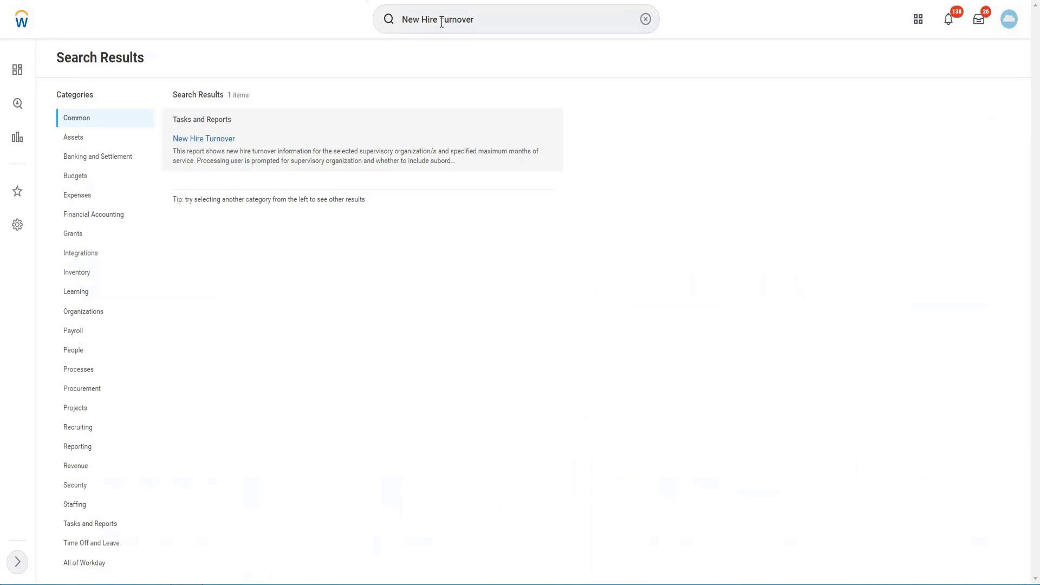
triple_click(441, 22)
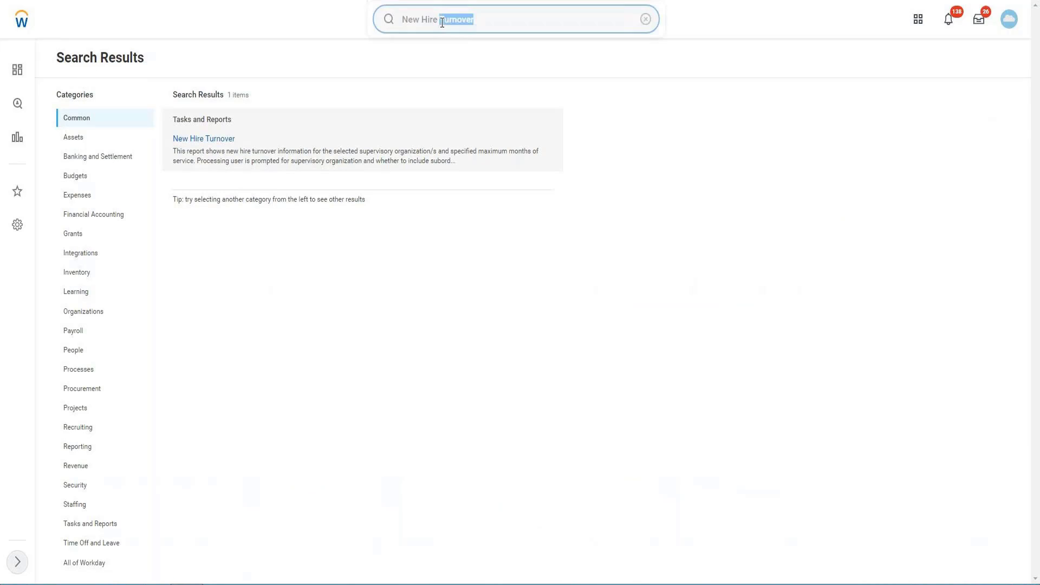
key(ctrl+v)
key(Return)
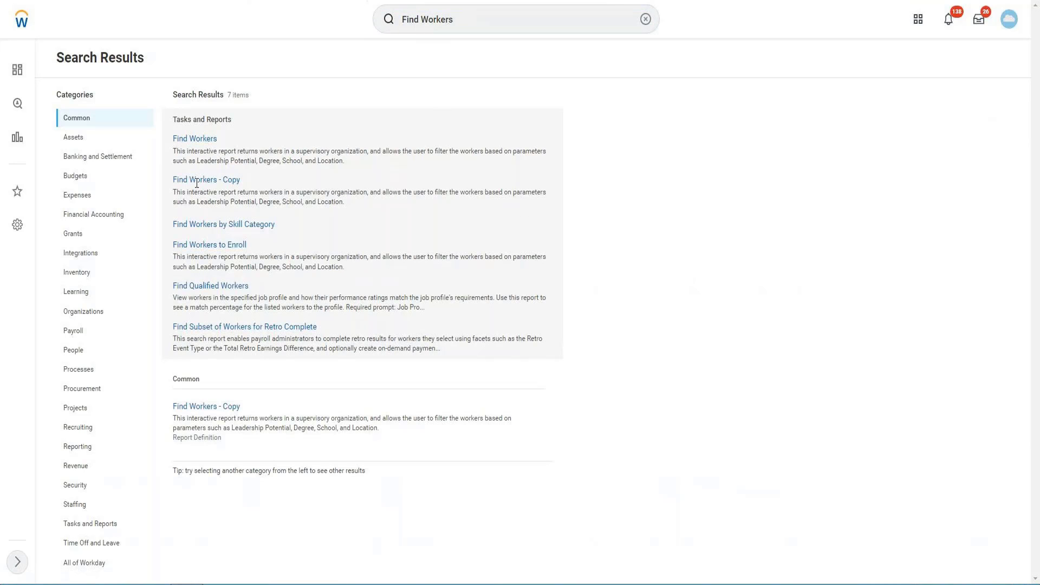
Step: Run the Find Workers - Copy report and open its custom report definition for editing
click(203, 179)
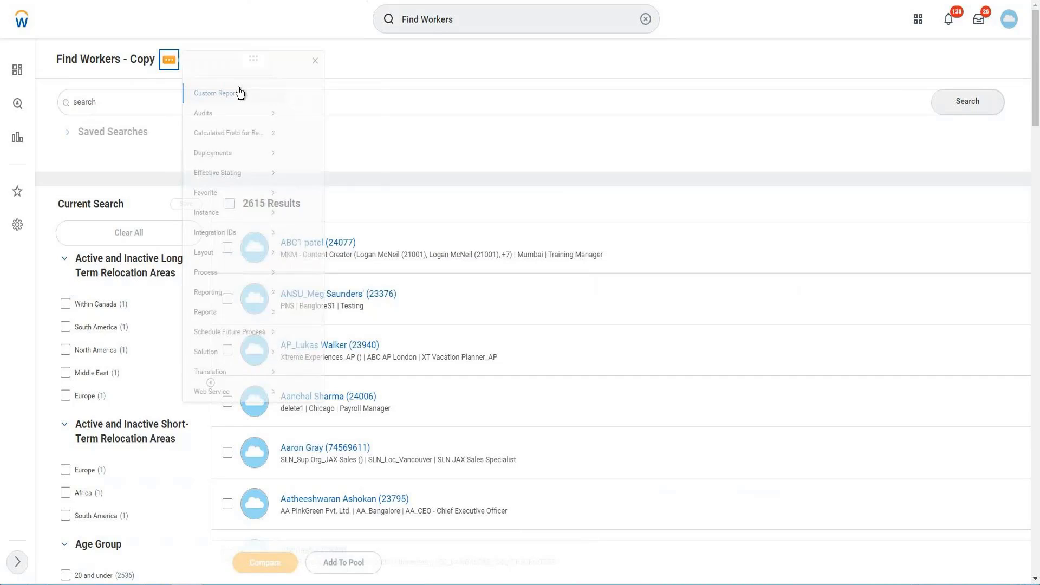
mouse_move(263, 103)
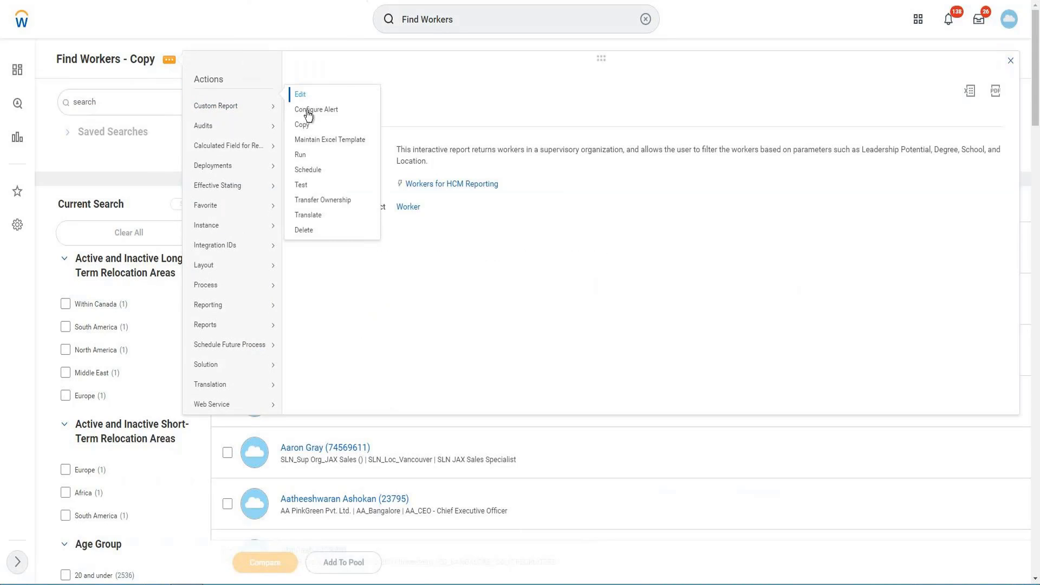
click(310, 96)
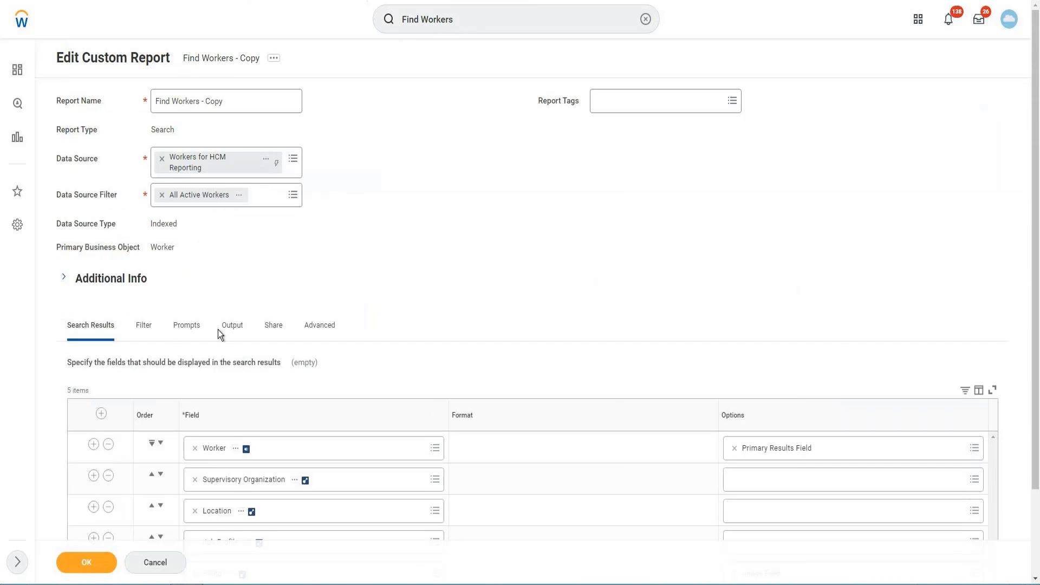
Step: Add an empty row below the Photo field in the search results fields and remove it again
scroll(217, 330, down, 2)
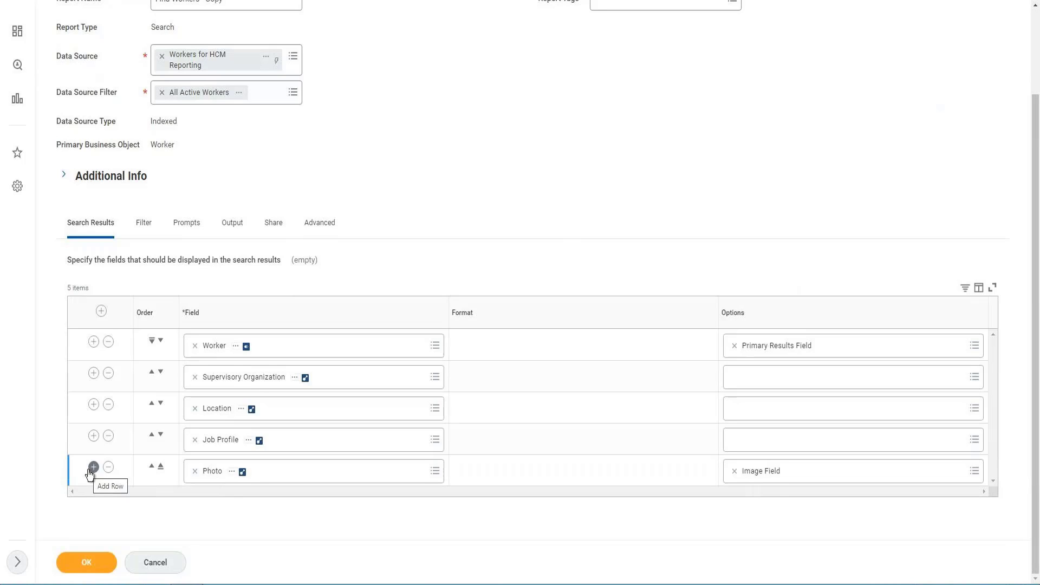
click(92, 469)
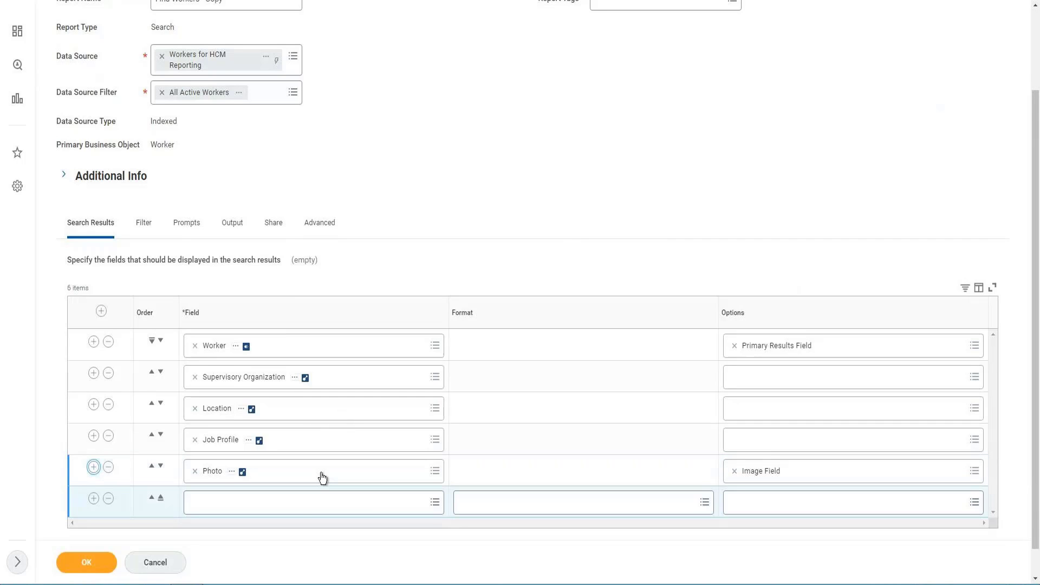
scroll(303, 501, down, 1)
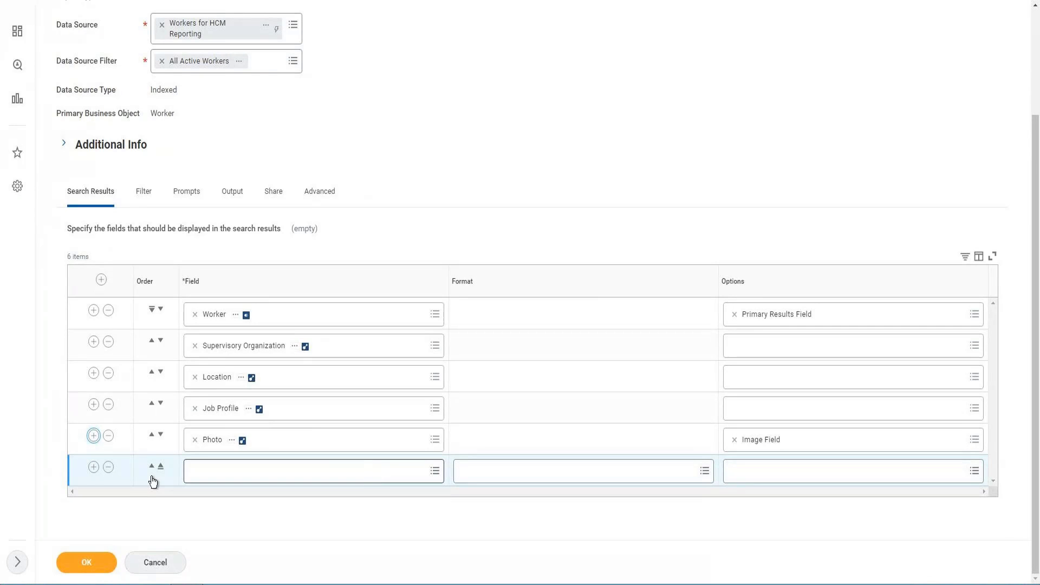
click(108, 469)
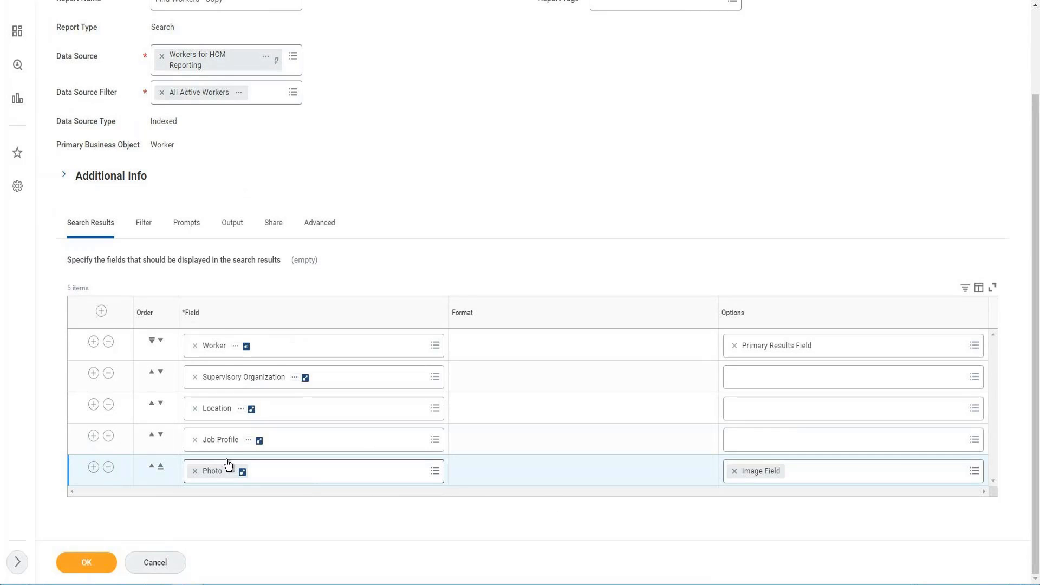
Step: Add empty rows at the start of the search results fields and below Supervisory Organization, and remove both again
click(101, 313)
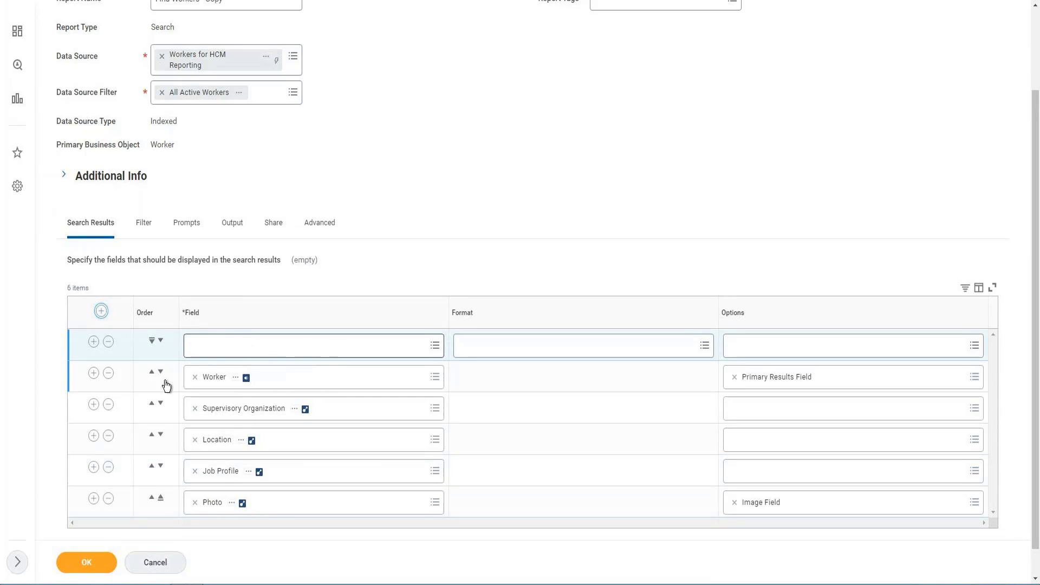
click(93, 404)
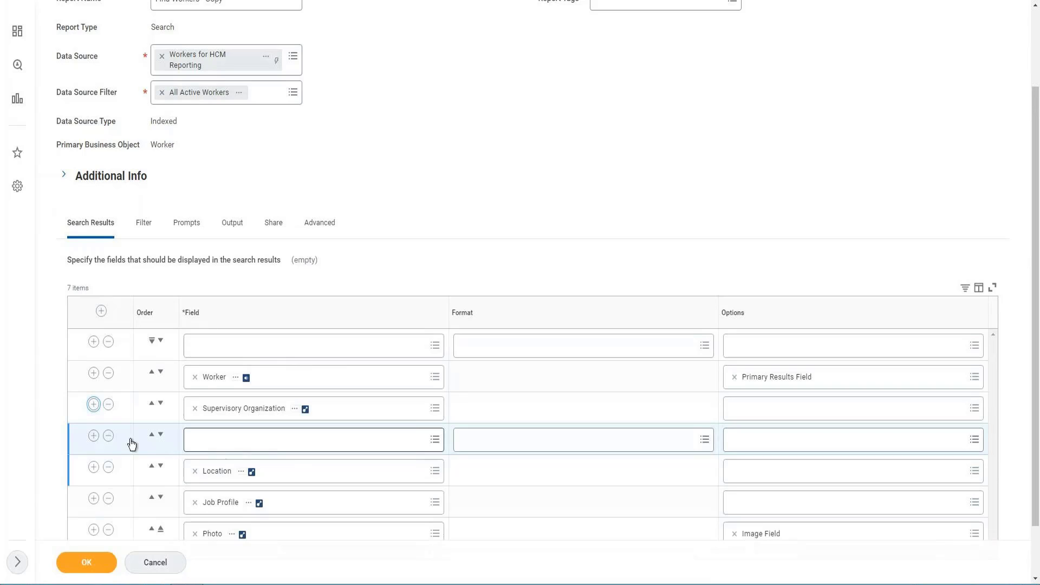
click(109, 437)
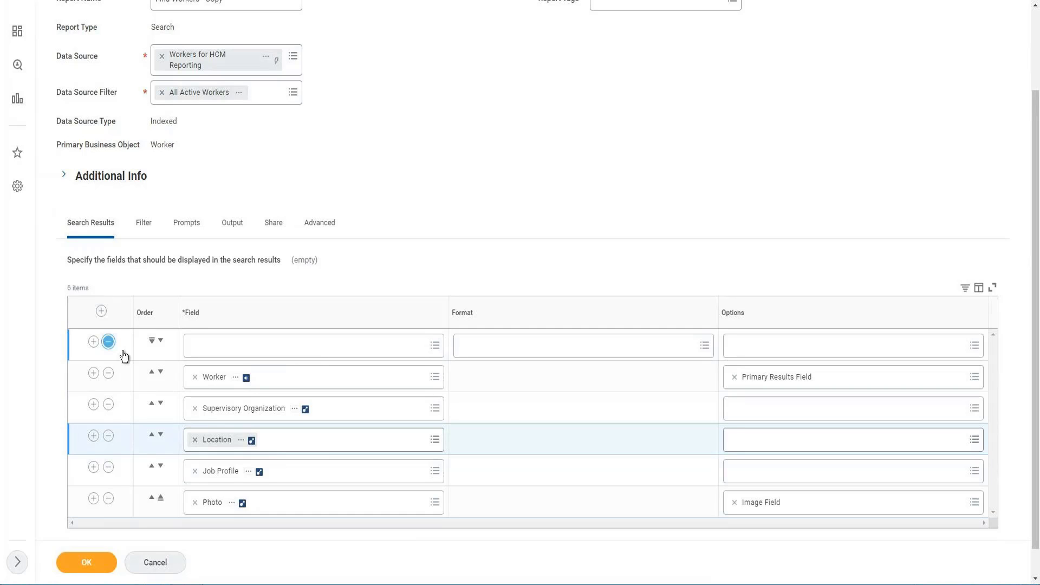
click(109, 342)
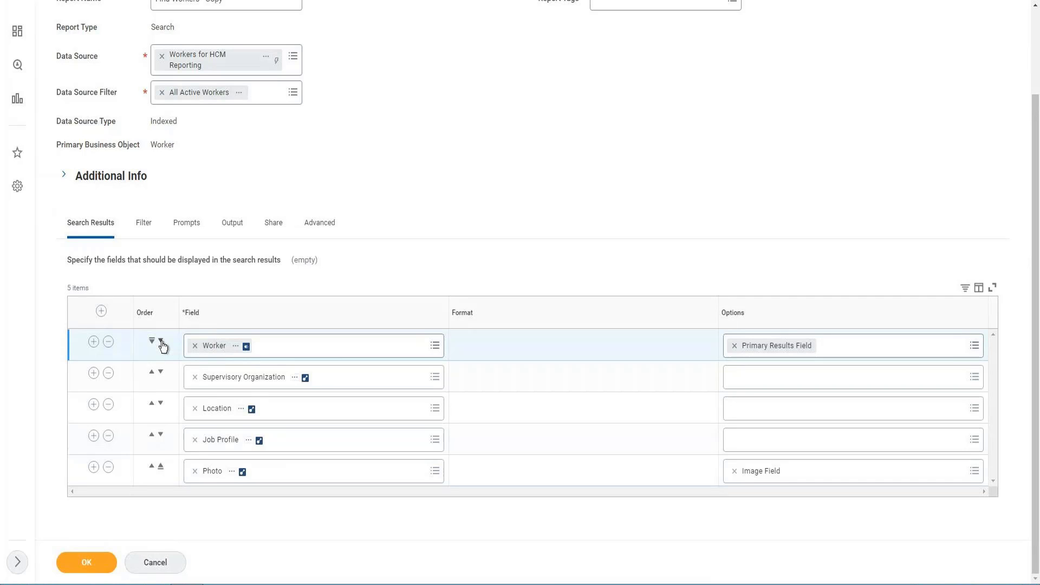
Step: Move the Worker field one row down and send the Supervisory Organization field to the end of the list
click(161, 341)
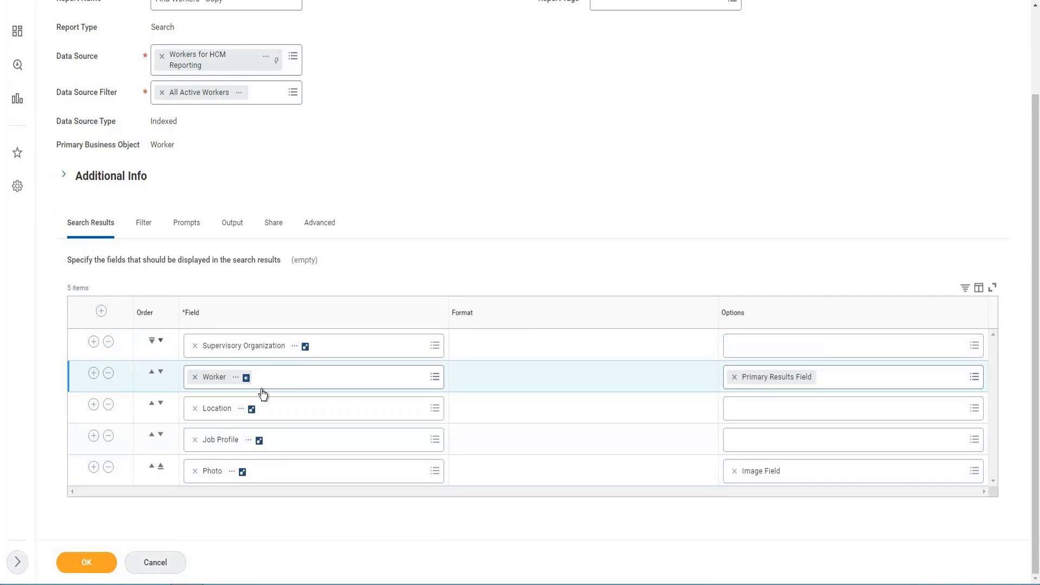
click(152, 342)
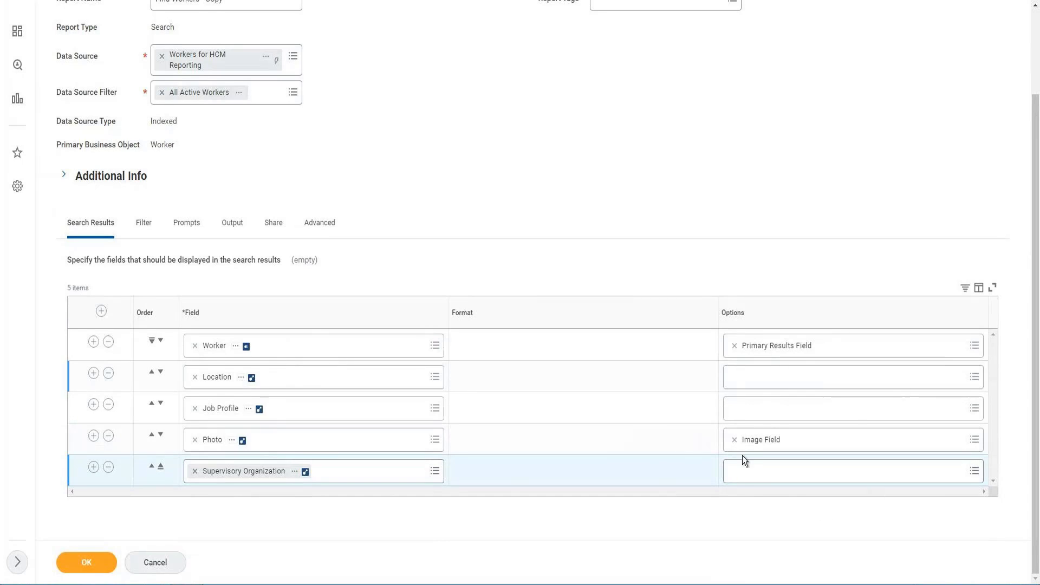
Step: Examine the copied report's Filter, Prompts, Output, Share and Advanced settings and its general details
click(142, 234)
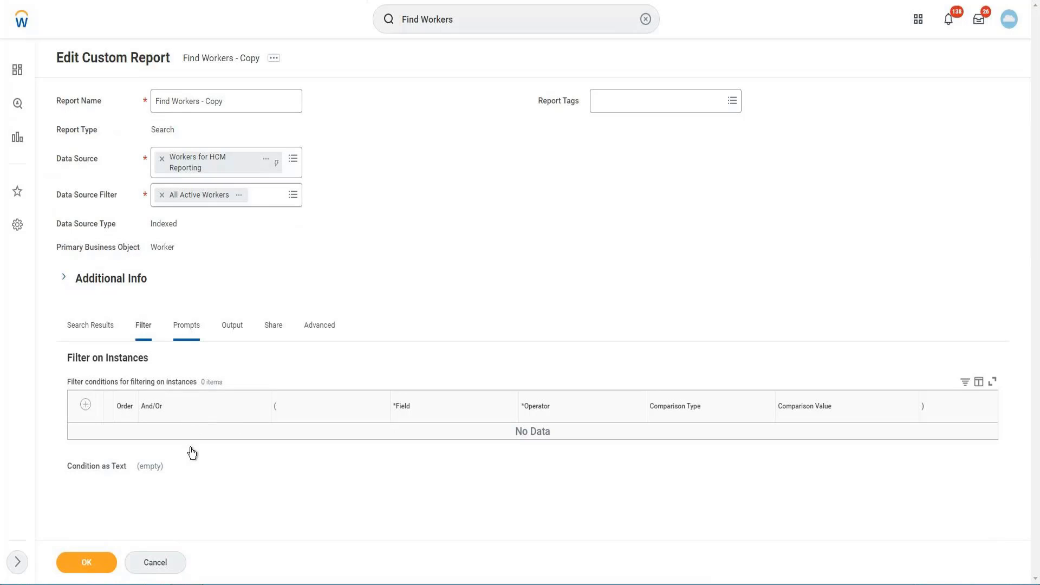
key(Return)
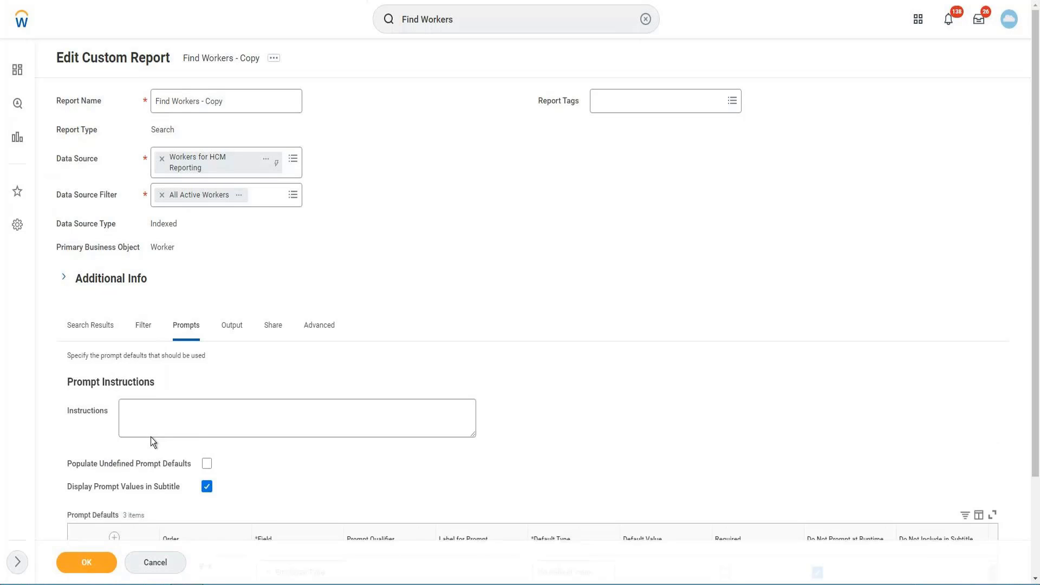
scroll(422, 420, down, 4)
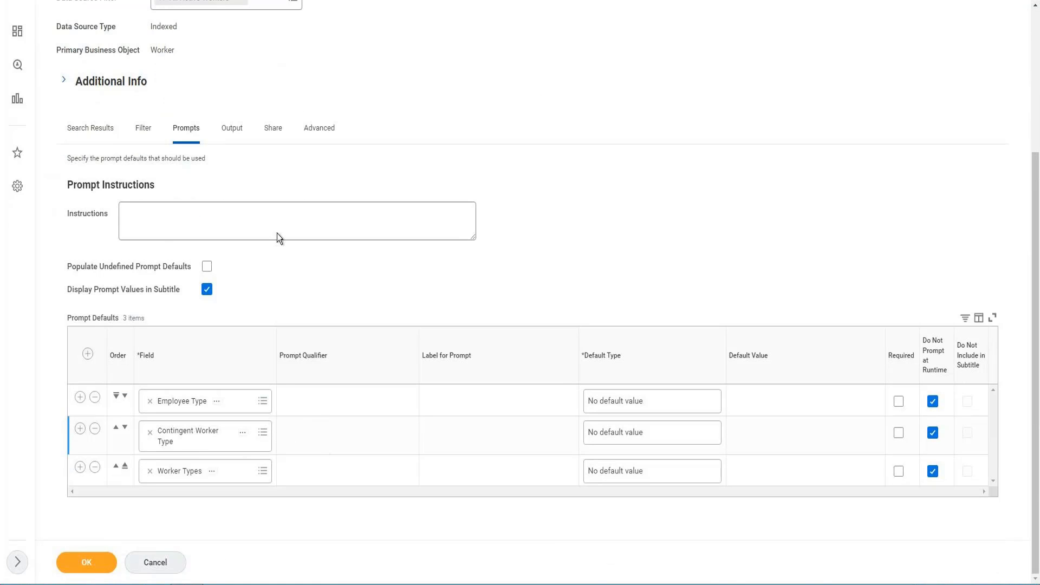
click(230, 128)
click(273, 325)
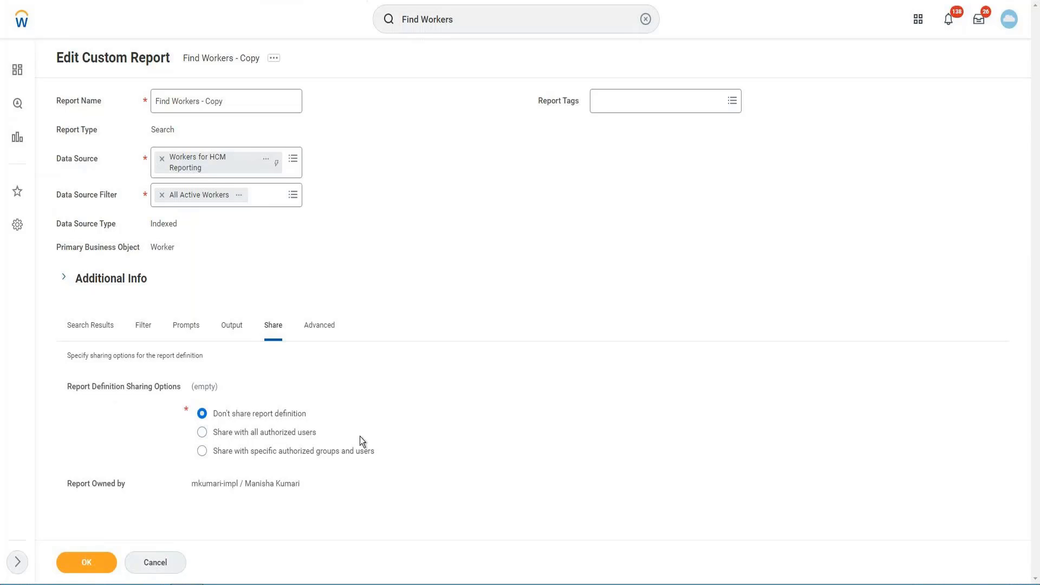
click(332, 333)
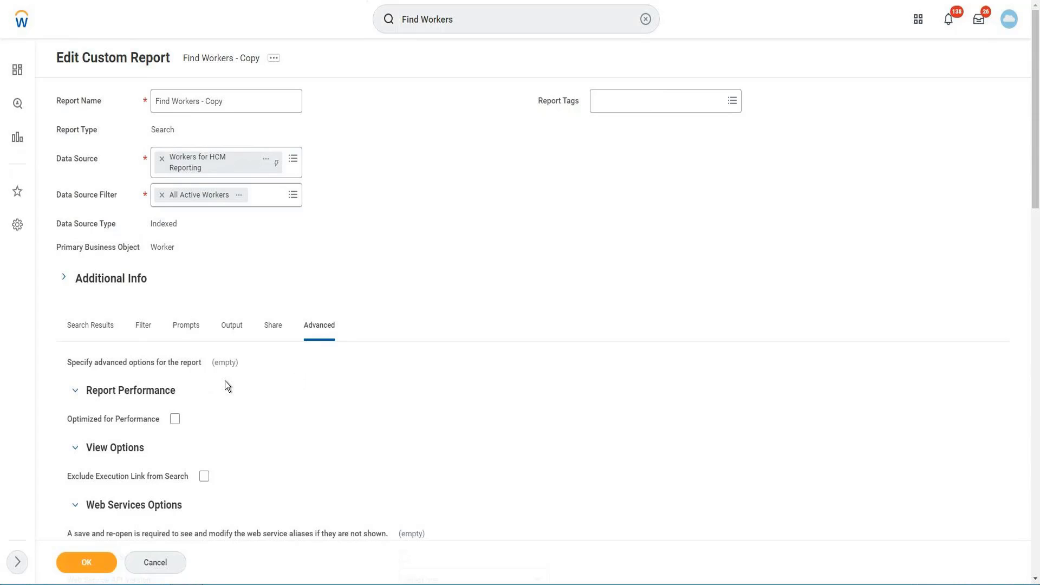
scroll(227, 385, down, 5)
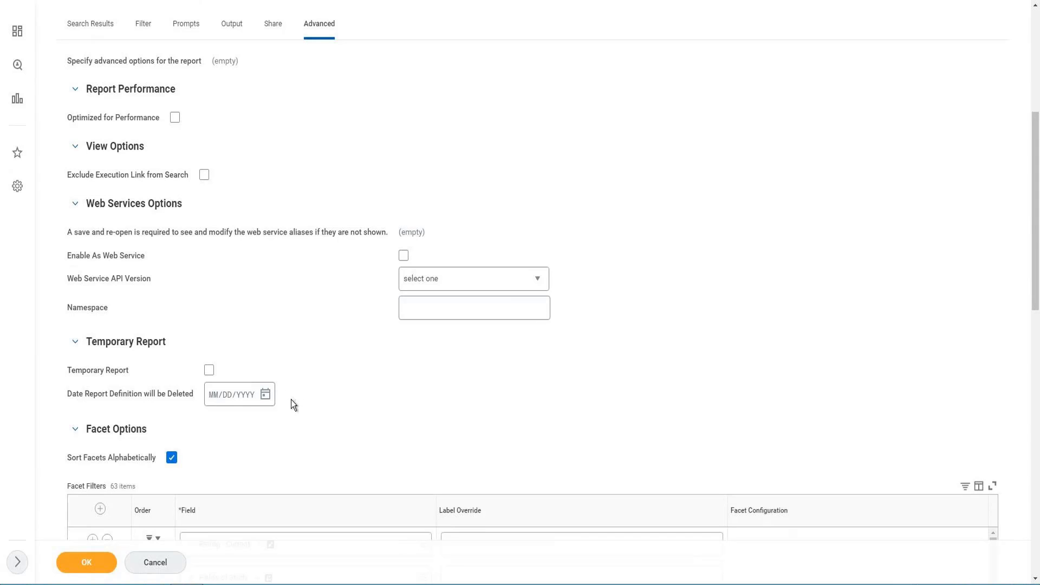
scroll(291, 400, up, 2)
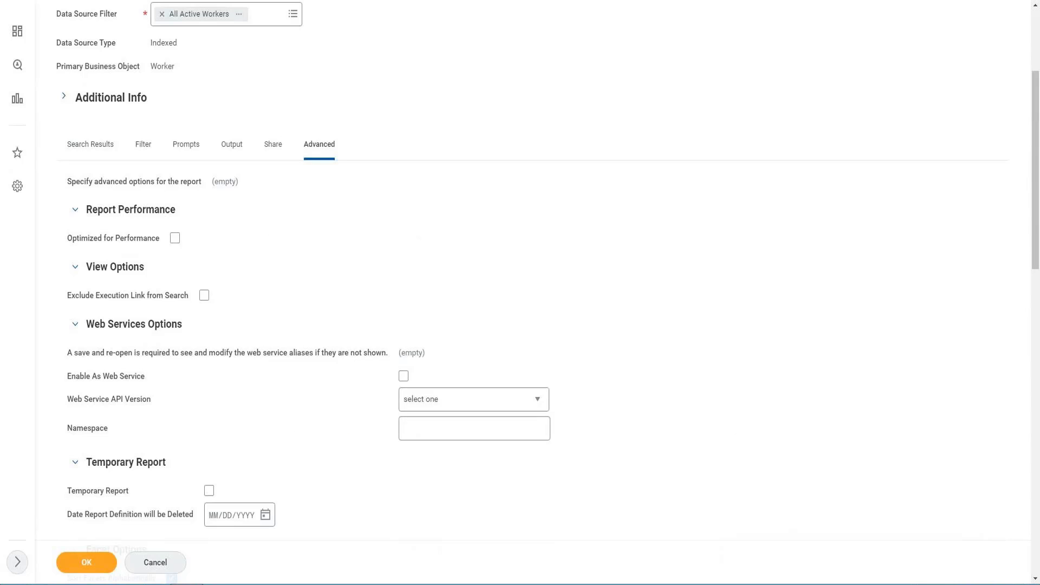
scroll(331, 7, up, 3)
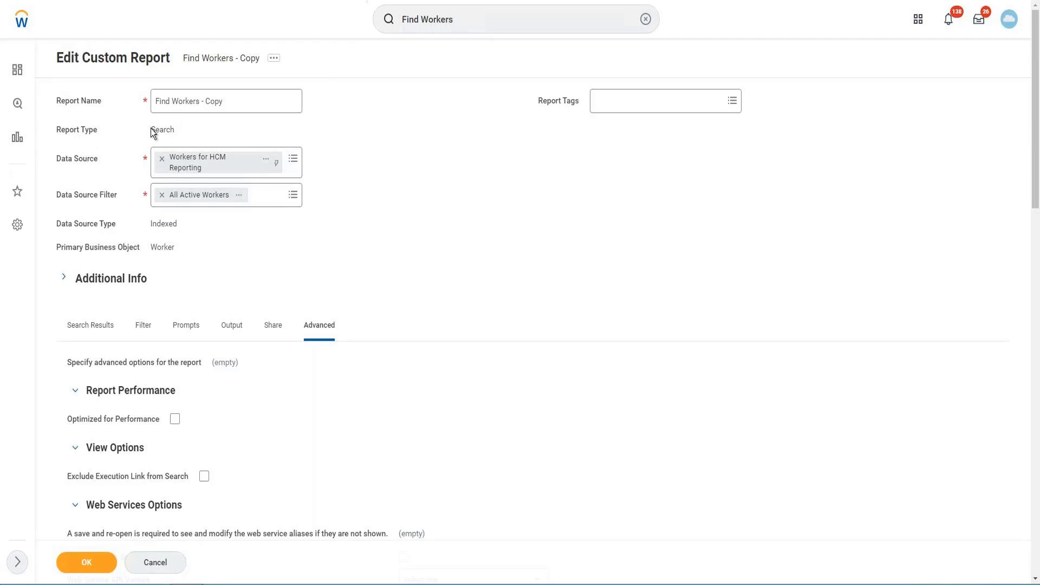
drag(176, 128, 176, 127)
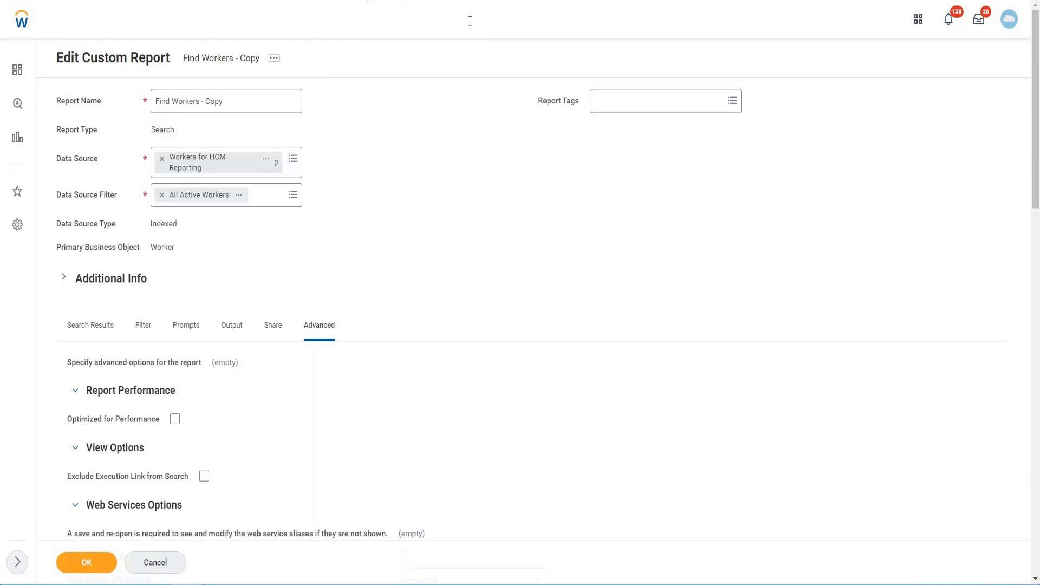
Step: Search for the Create Custom Report task using "Create cust report"
click(470, 19)
key(ctrl+a)
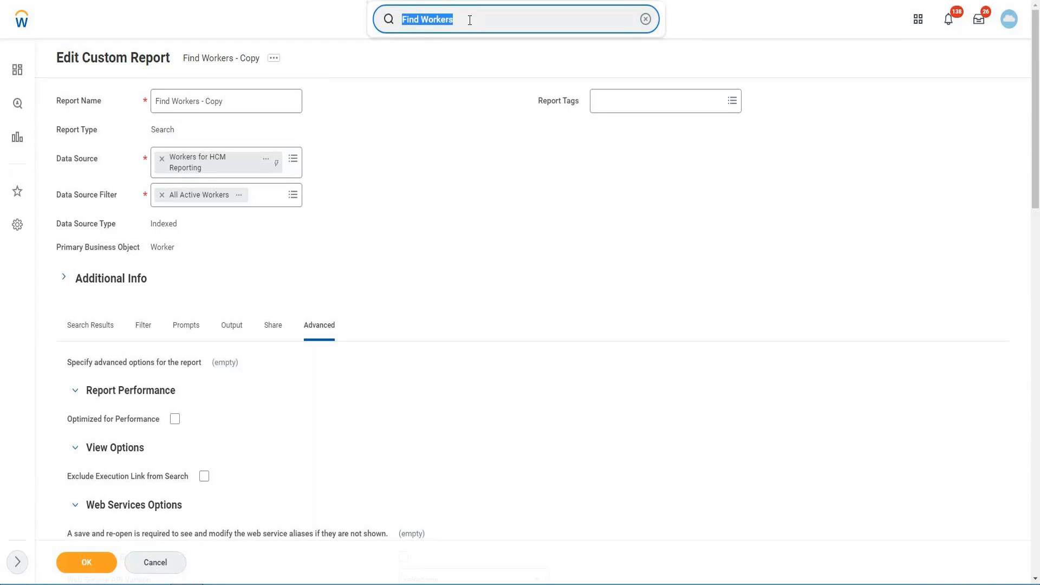
text(Creater cust report)
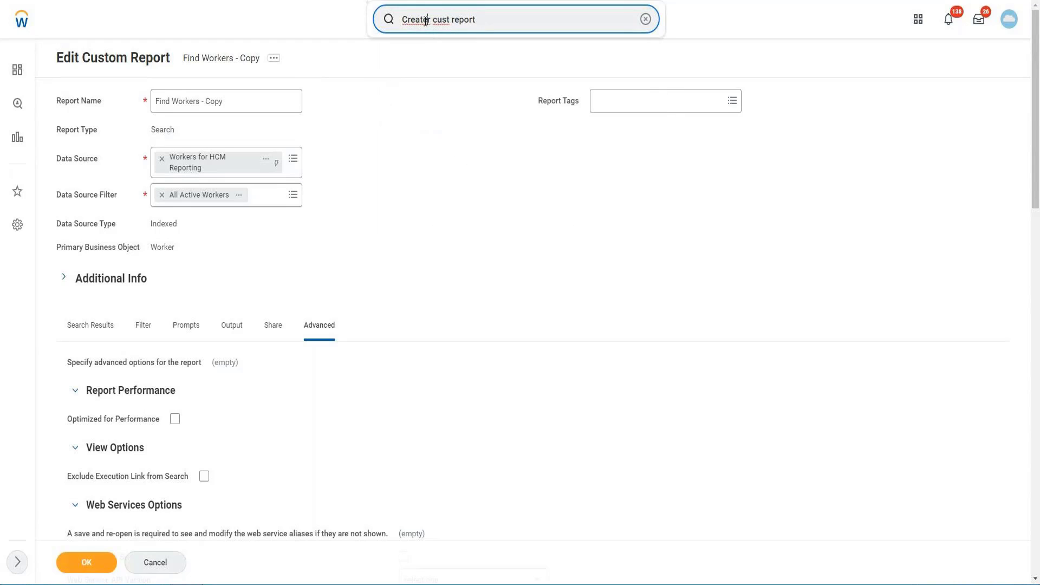
key(BackSpace)
key(End)
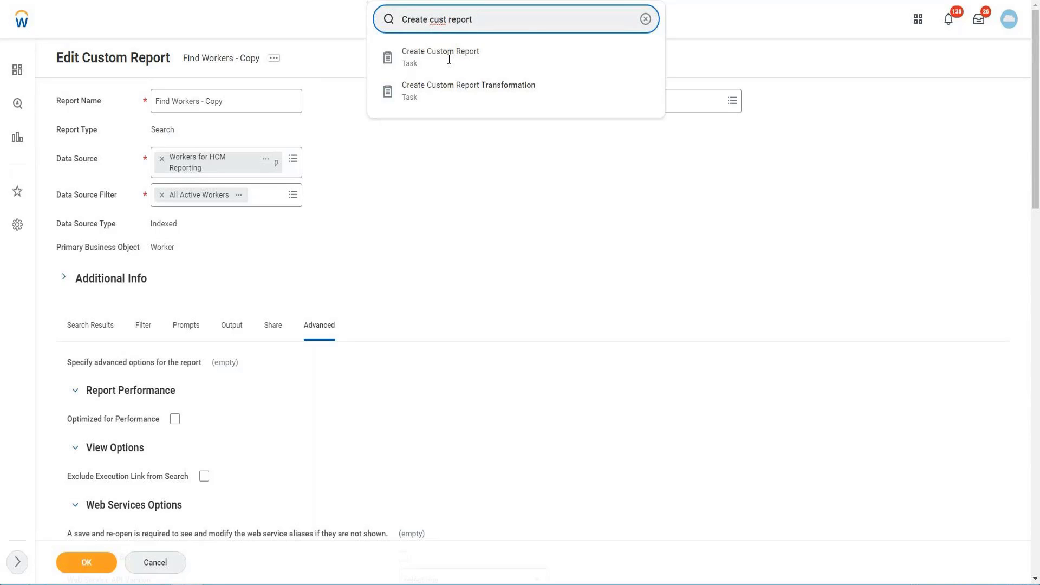
Step: Discard the unsaved changes to the copied report and open the Create Custom Report task
click(447, 60)
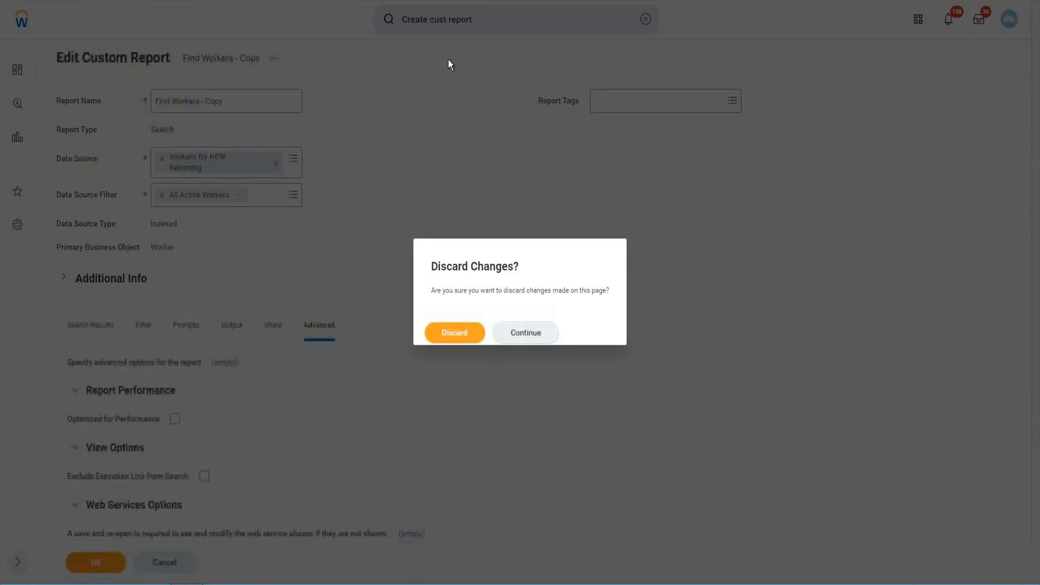
click(468, 322)
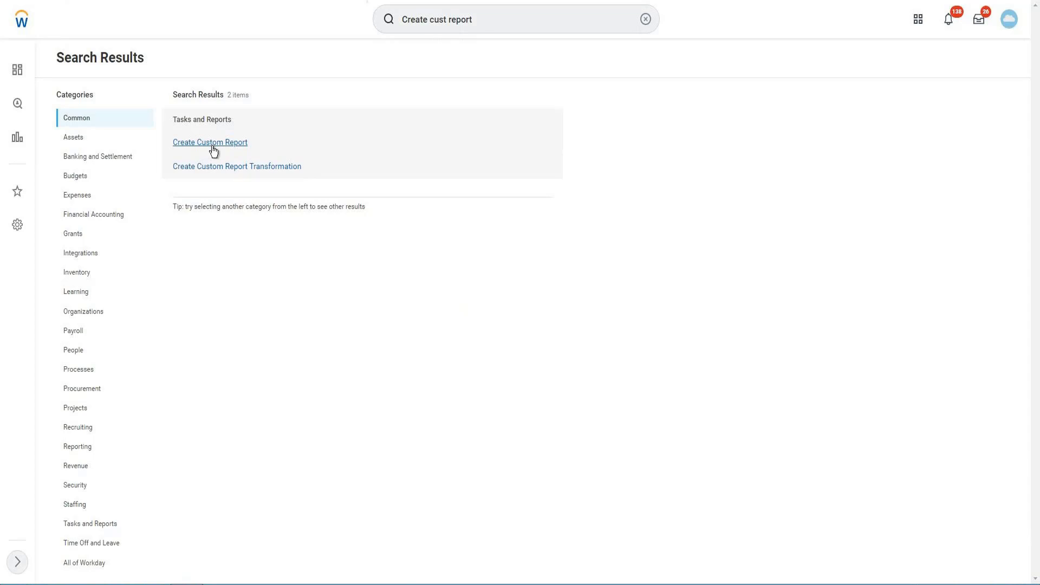
click(213, 150)
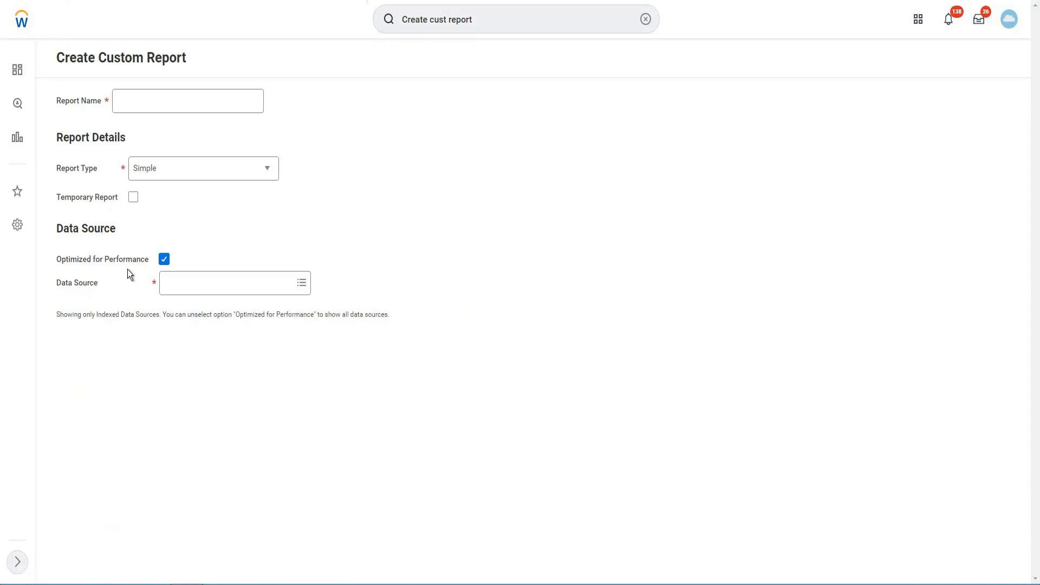
Step: Set the new custom report's type to Advanced
click(174, 171)
click(165, 210)
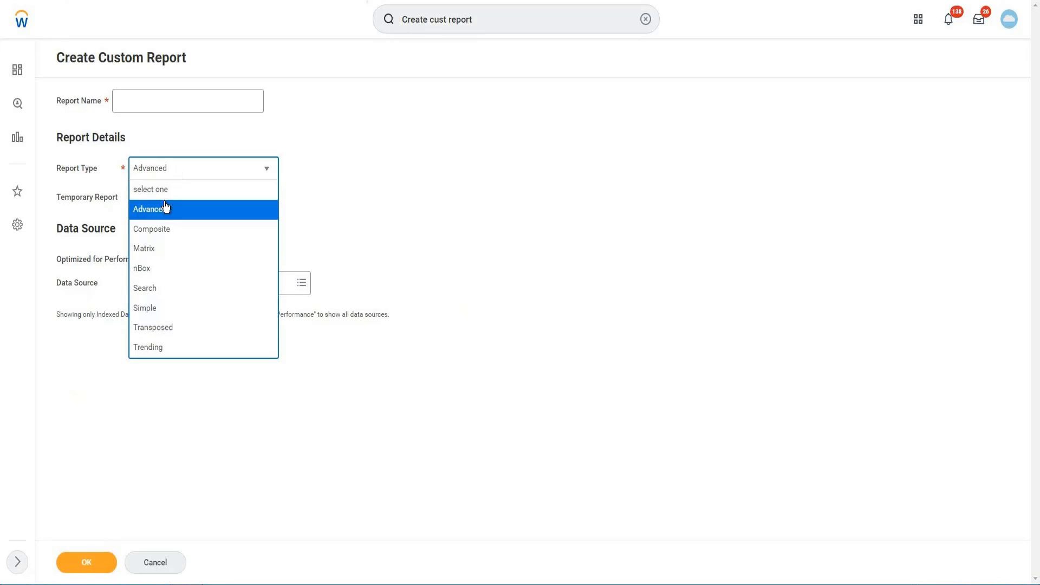
click(164, 212)
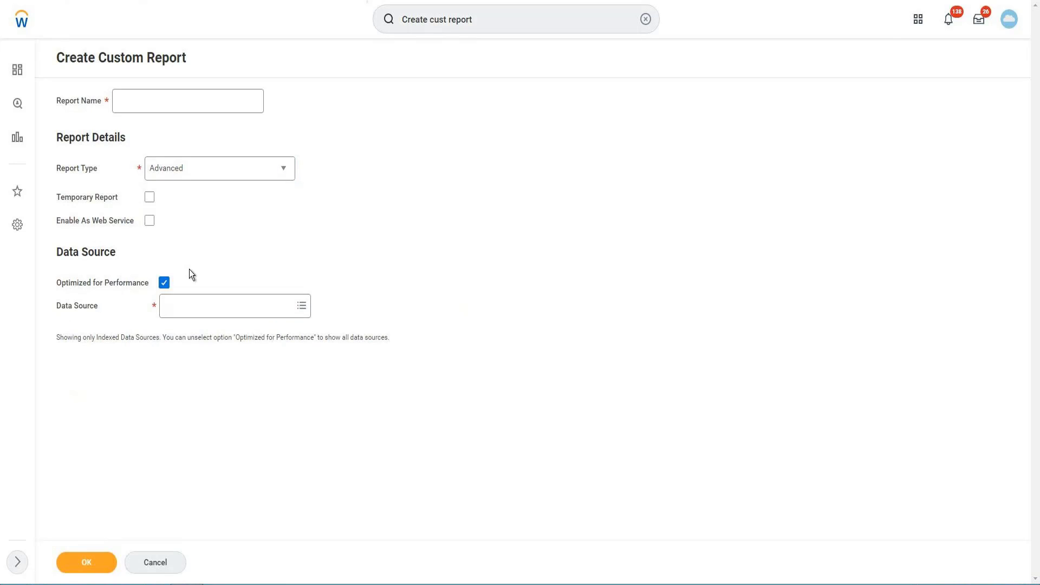
Step: Turn off Optimized for Performance and choose All Workers as the report's data source
click(165, 282)
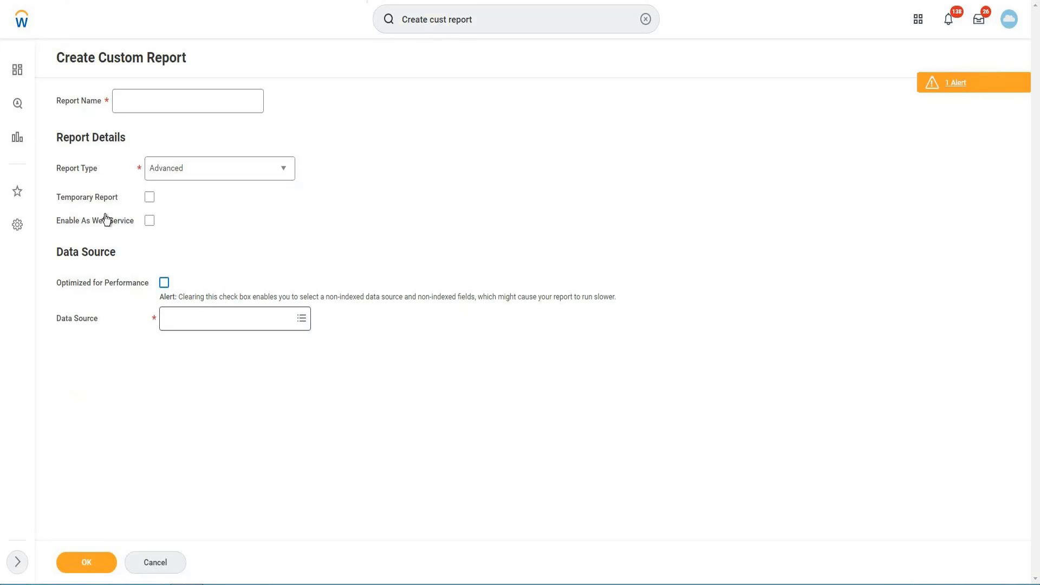
click(213, 319)
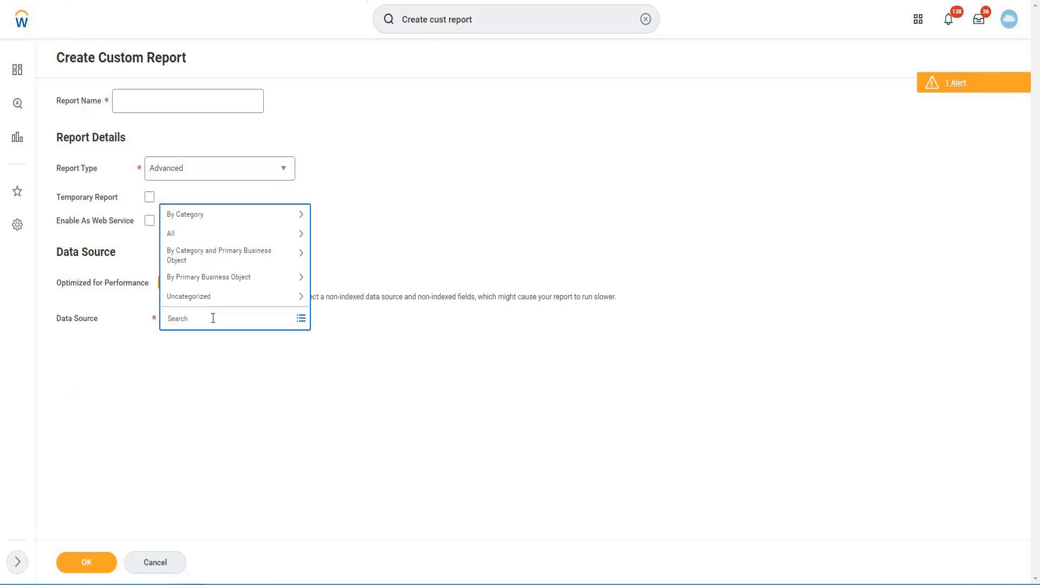
text(All Worker)
key(Return)
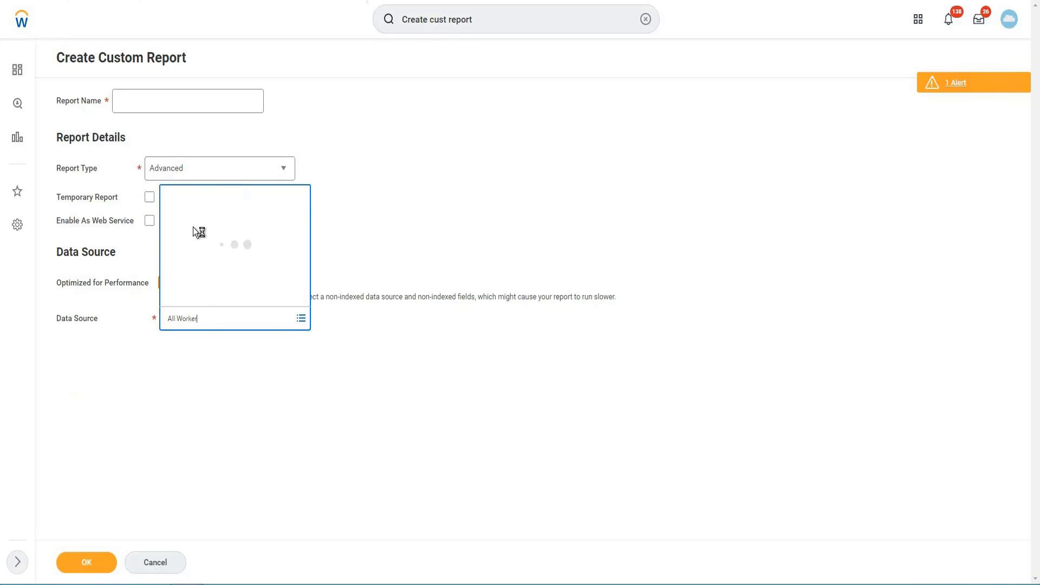
Step: Name the report VISH and create it to reach its definition
click(136, 99)
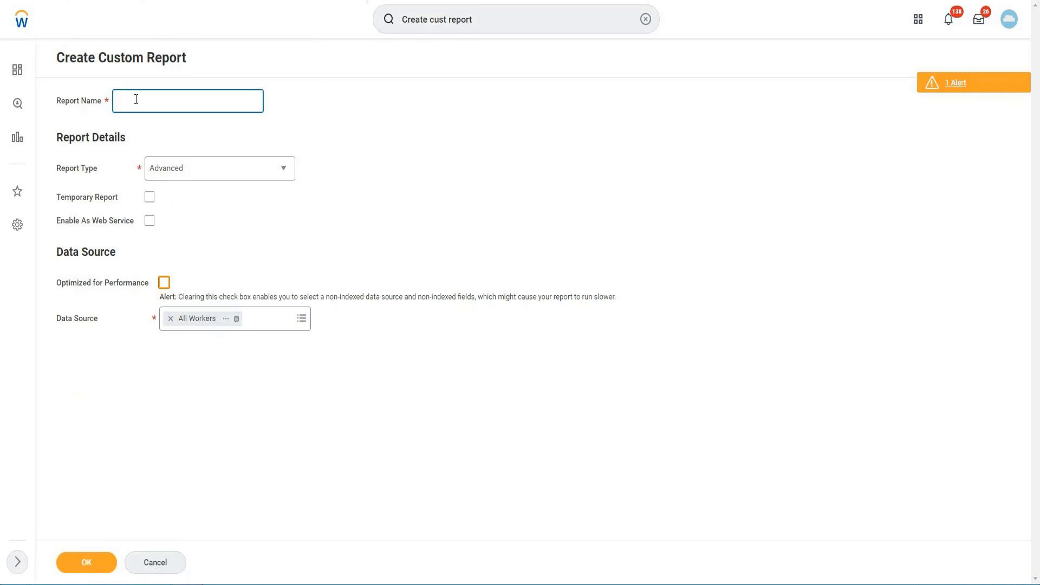
text(VISA)
text(H)
click(82, 561)
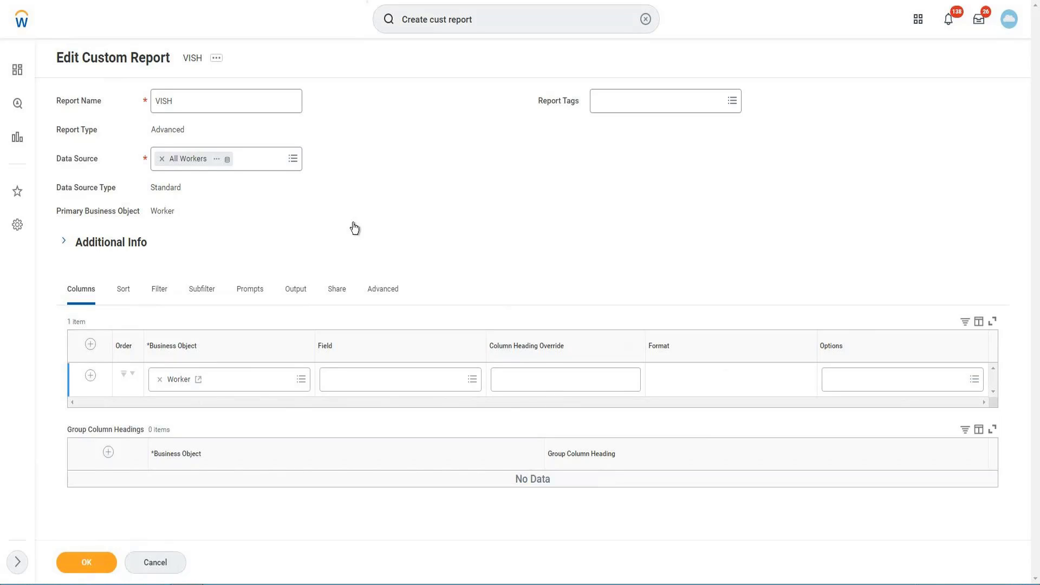
Step: Examine the Sort, Filter and Subfilter settings of the new advanced report
click(124, 293)
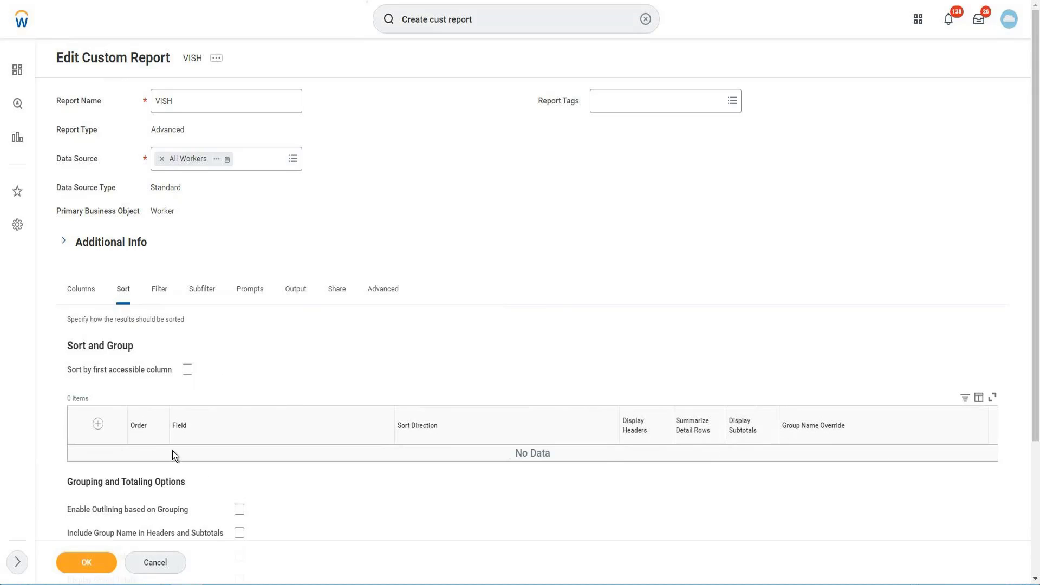
click(155, 301)
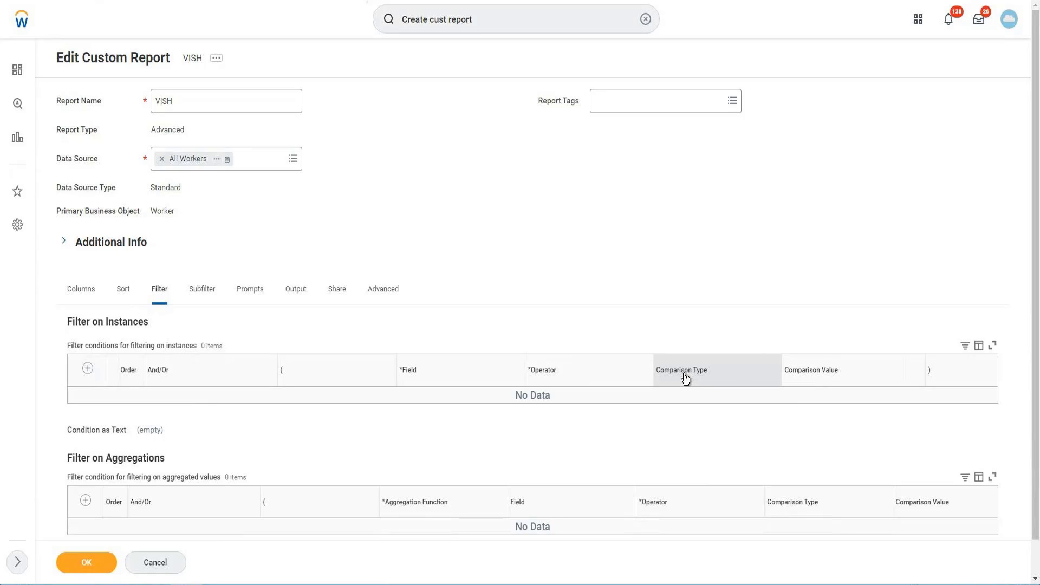
click(213, 289)
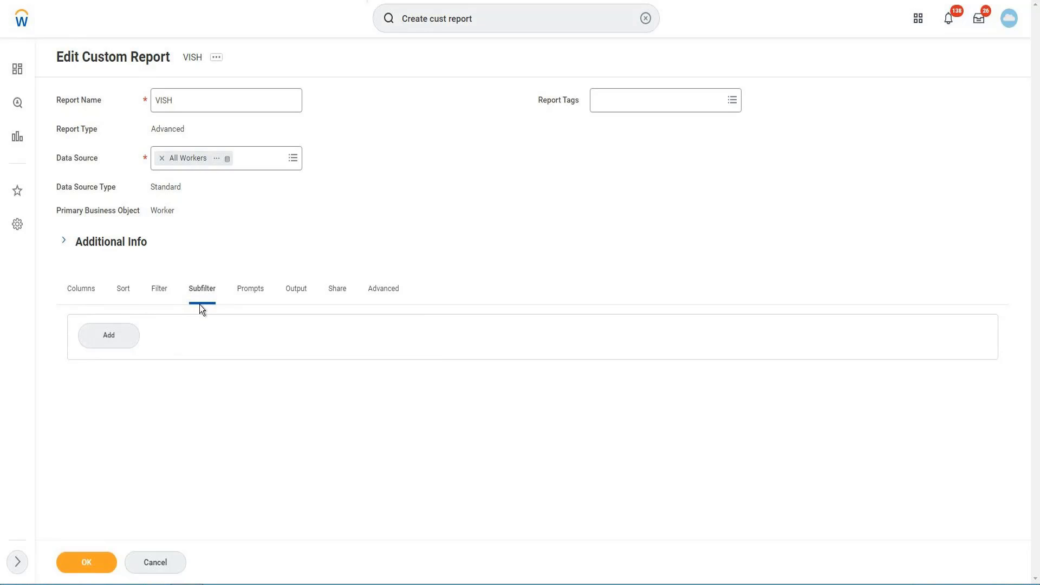
Step: Add an empty row to the report's prompt defaults and remove it again
click(251, 290)
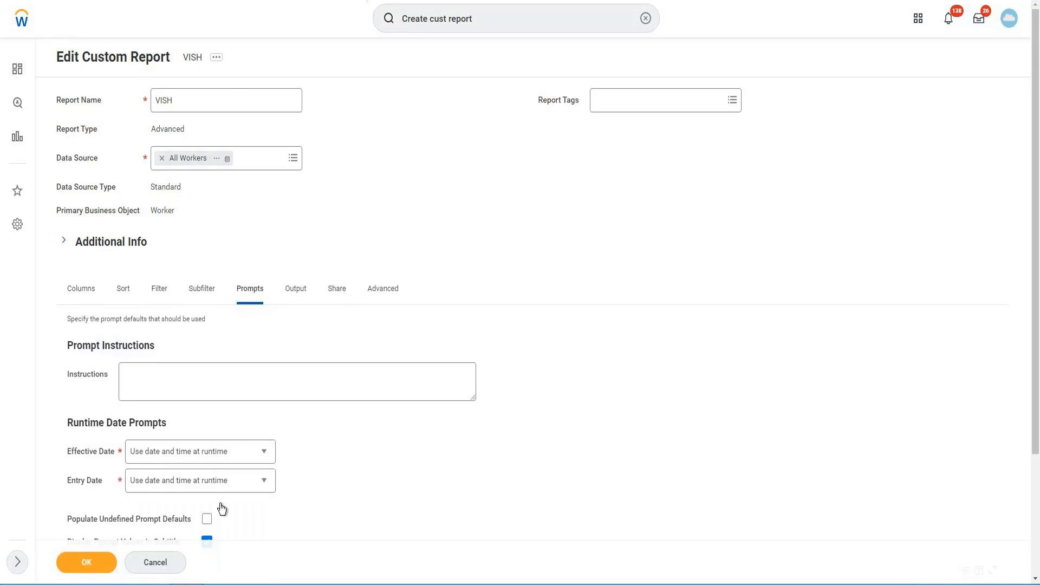
scroll(220, 504, down, 3)
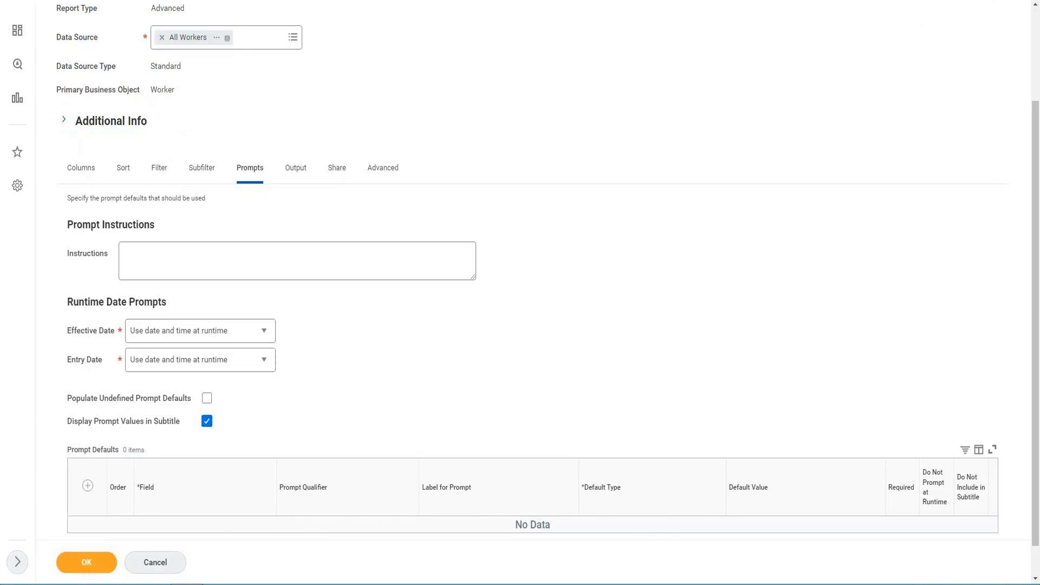
click(88, 487)
scroll(417, 378, down, 1)
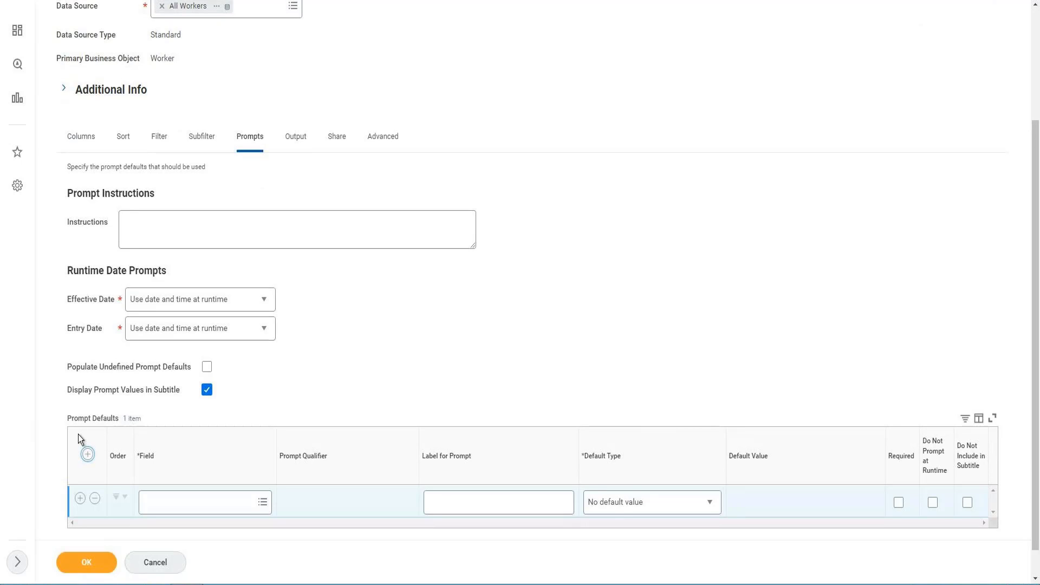
click(99, 497)
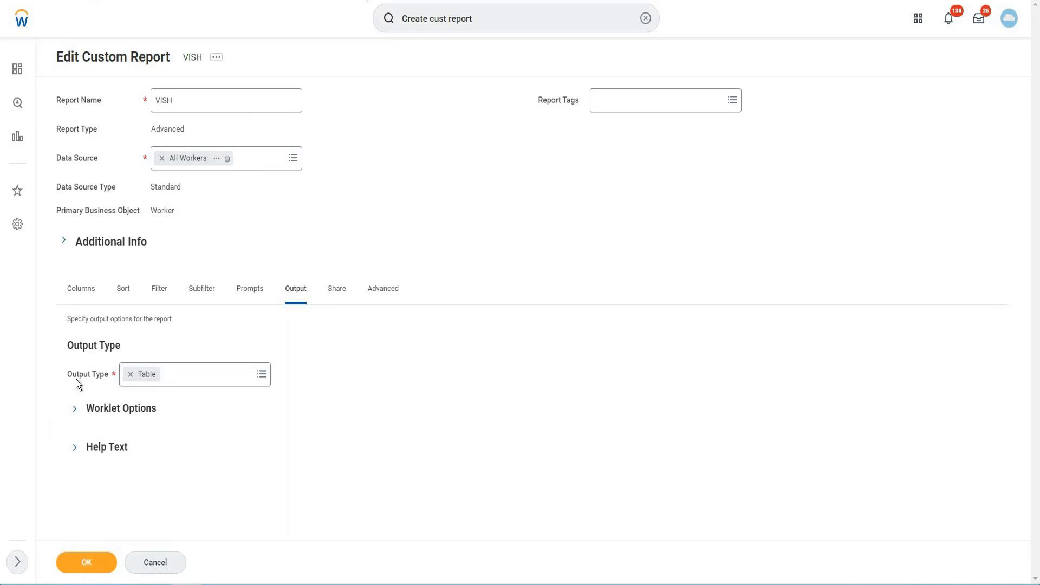
Step: Review the available output types, and set the report definition to be shared with specific authorized groups and users
click(230, 380)
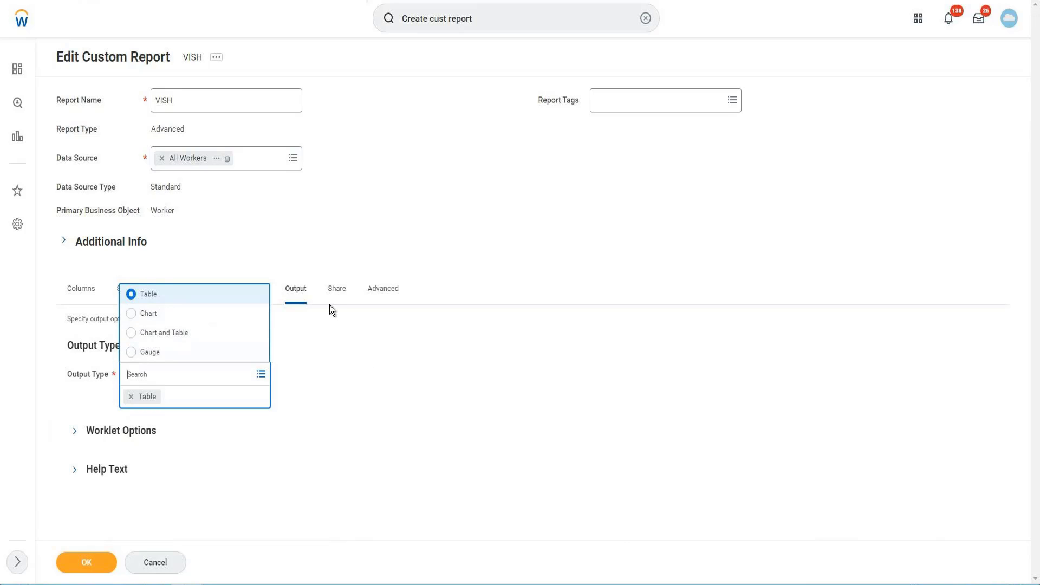
click(275, 375)
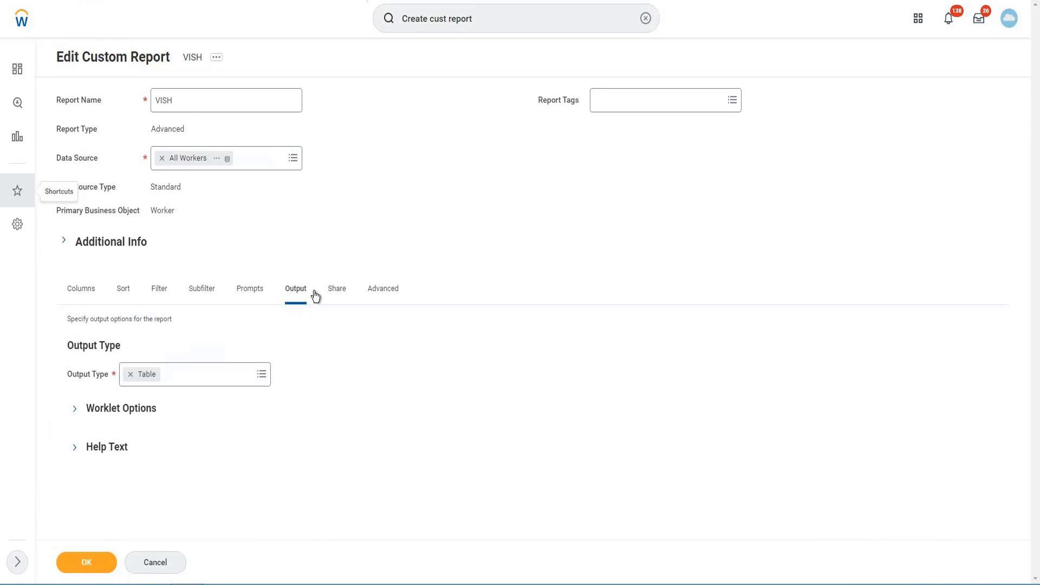
click(340, 298)
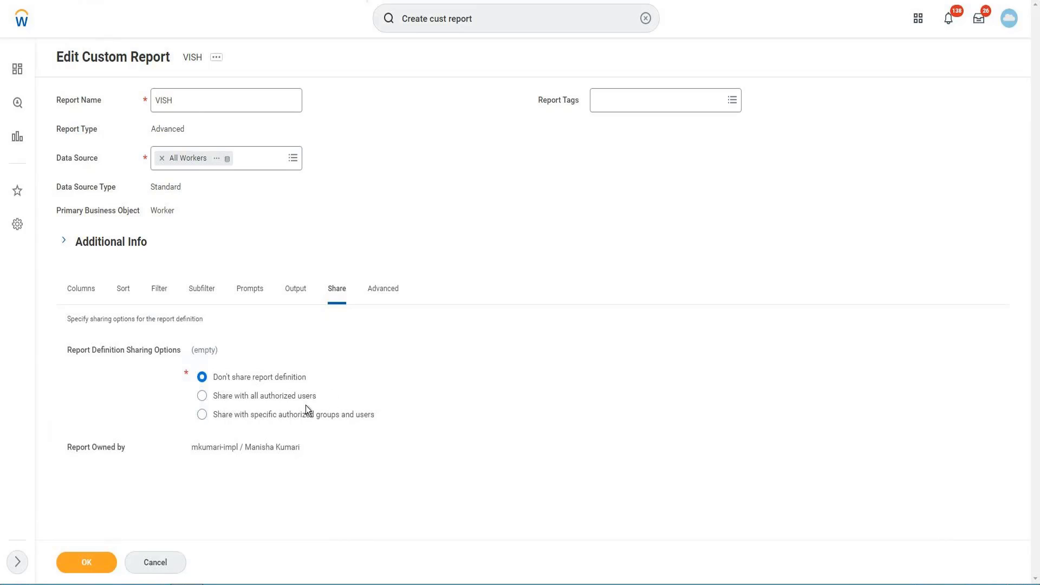
click(264, 421)
scroll(251, 430, down, 1)
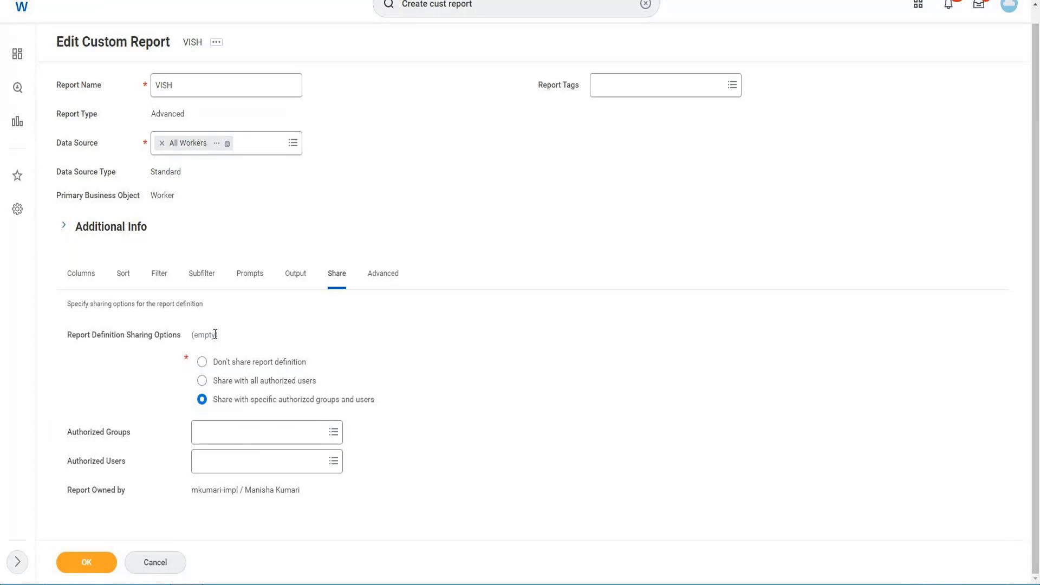
Step: Examine the report's advanced settings, including Enable Save Parameters, Enable Preferred Currency and the Web Services Options
click(382, 287)
click(388, 277)
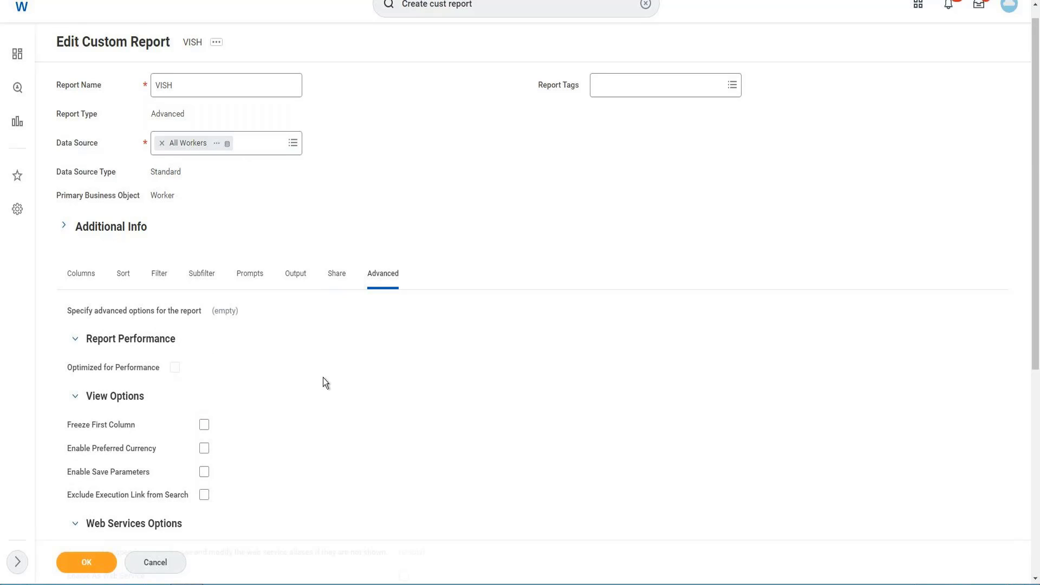
scroll(322, 378, down, 1)
scroll(336, 387, down, 1)
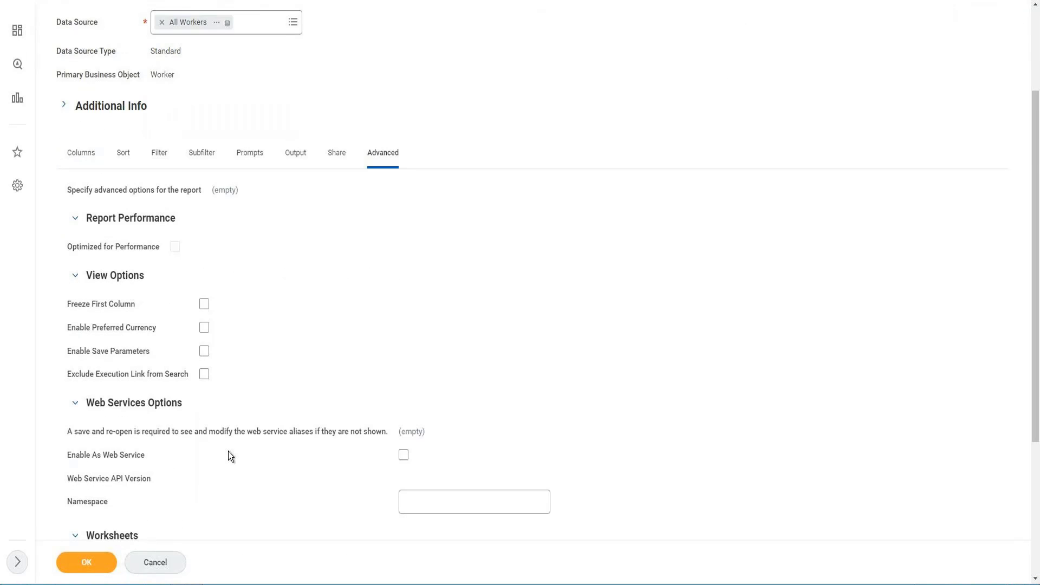
scroll(229, 452, down, 2)
drag(86, 284, 440, 384)
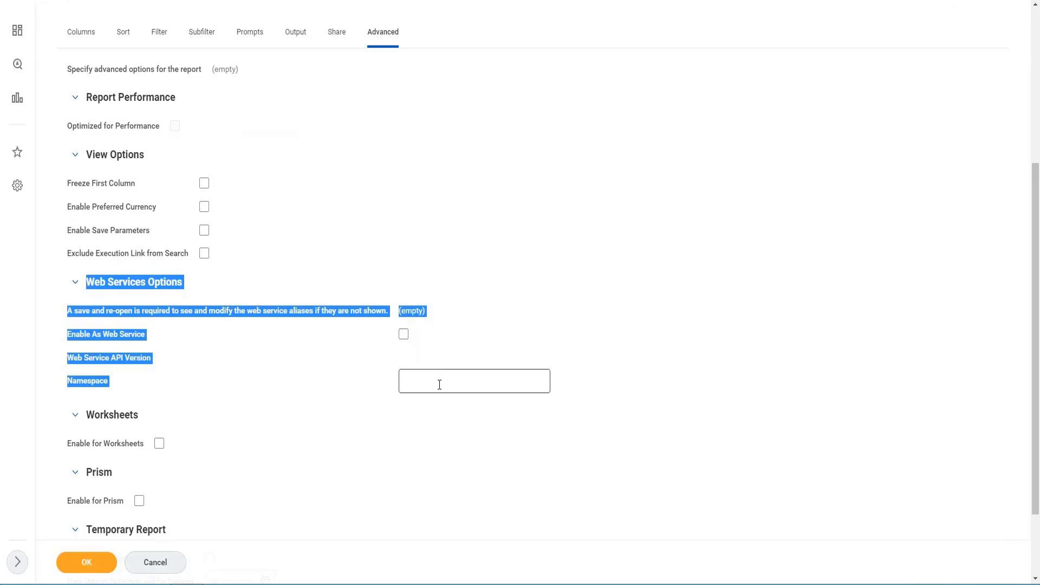
drag(67, 230, 151, 228)
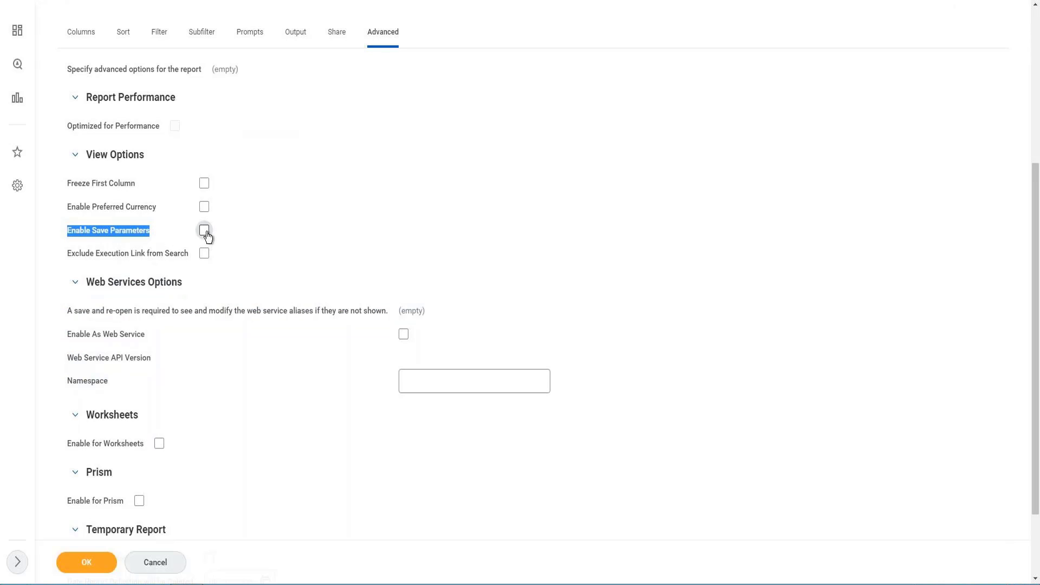
drag(73, 207, 132, 206)
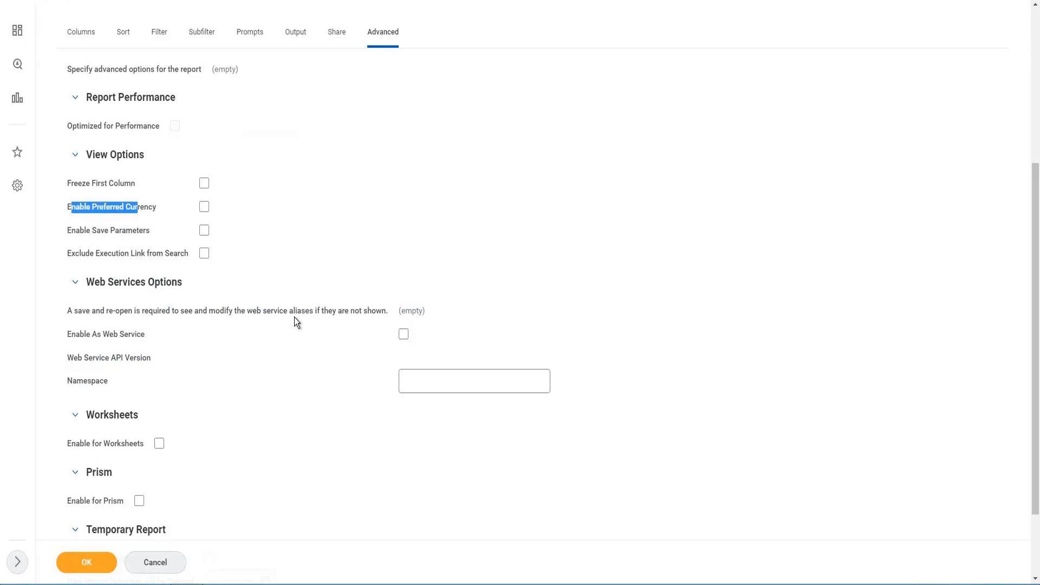
scroll(294, 317, down, 2)
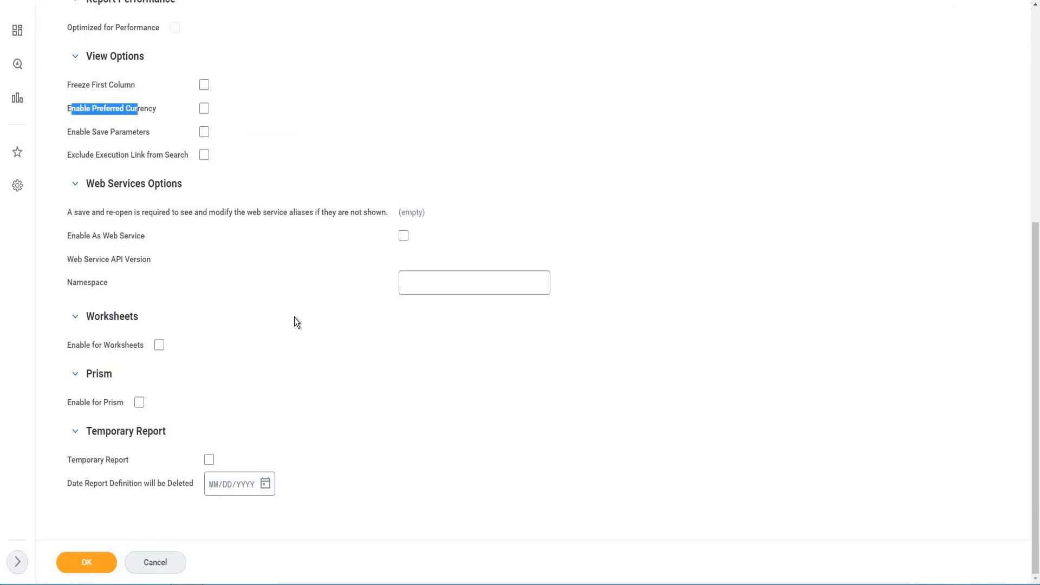
Step: Collapse and re-expand the Temporary Report section, and mark the report as a temporary report
drag(86, 431, 147, 433)
click(74, 431)
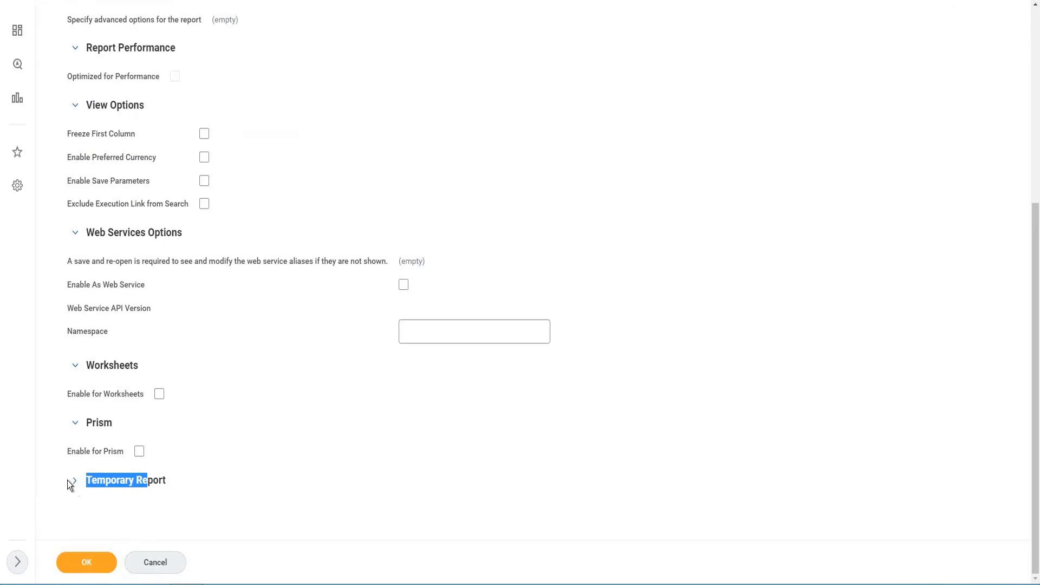
click(217, 483)
scroll(210, 502, down, 1)
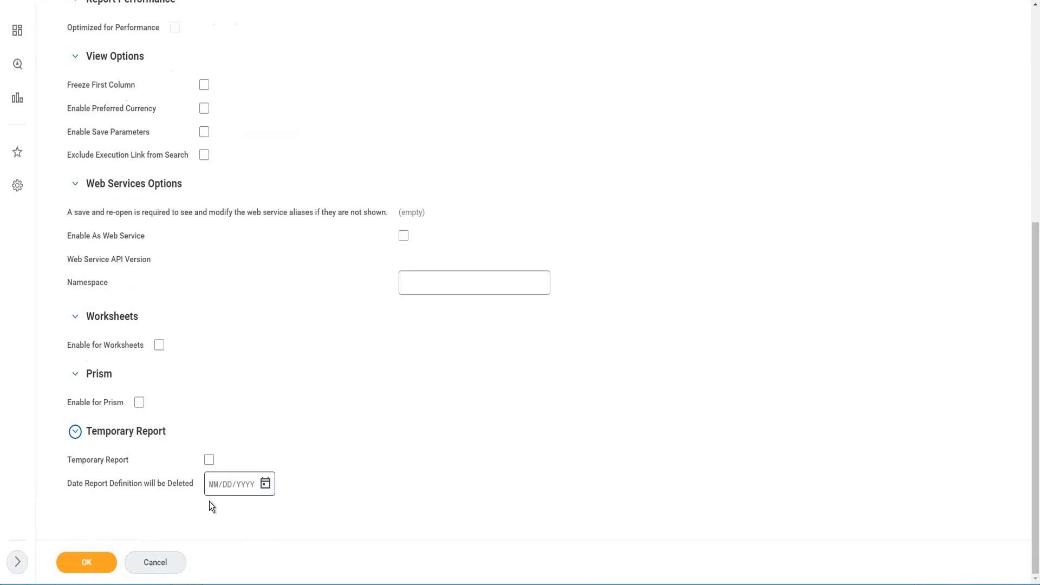
click(209, 461)
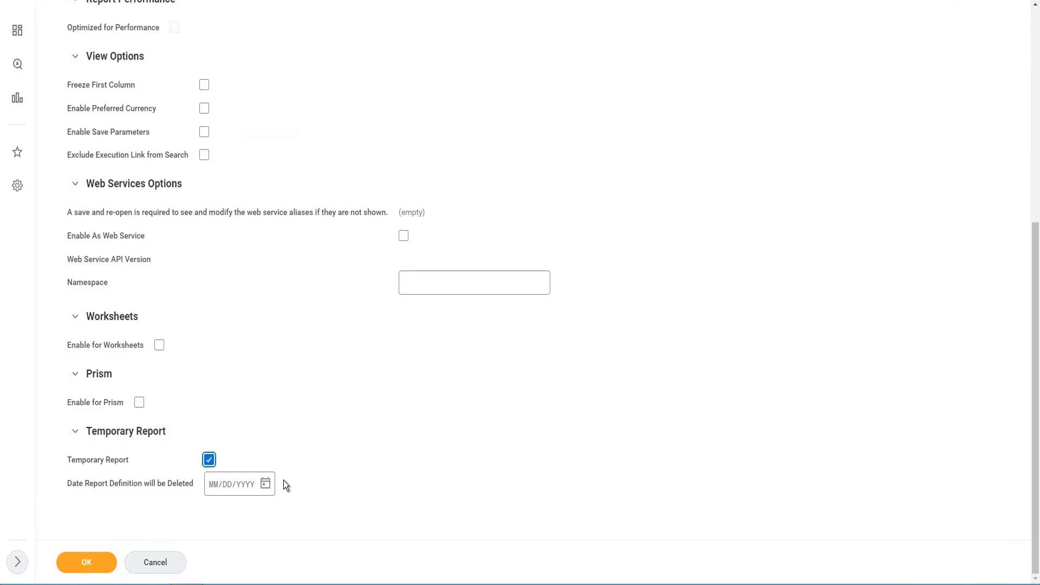